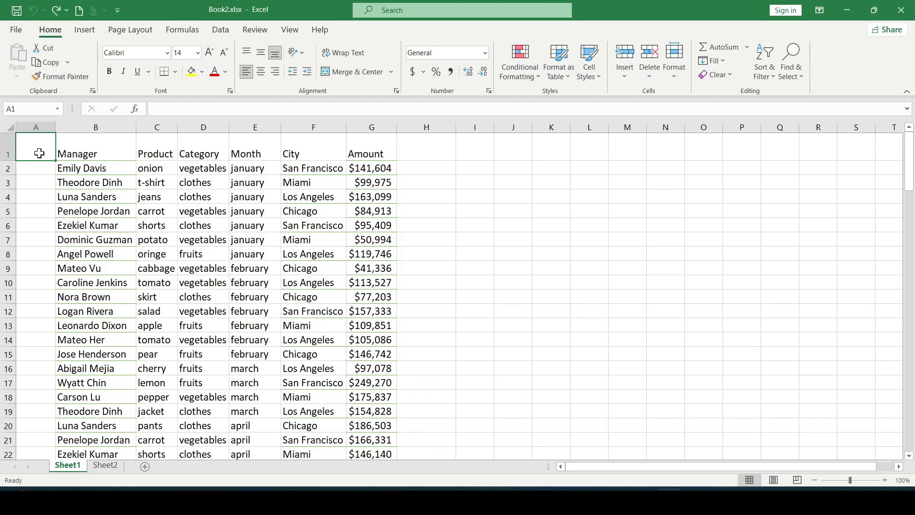
# - Review the Product, Month, City and Amount columns and sample entries in the sales data
pyautogui.click(179, 149)
pyautogui.click(245, 147)
pyautogui.click(265, 204)
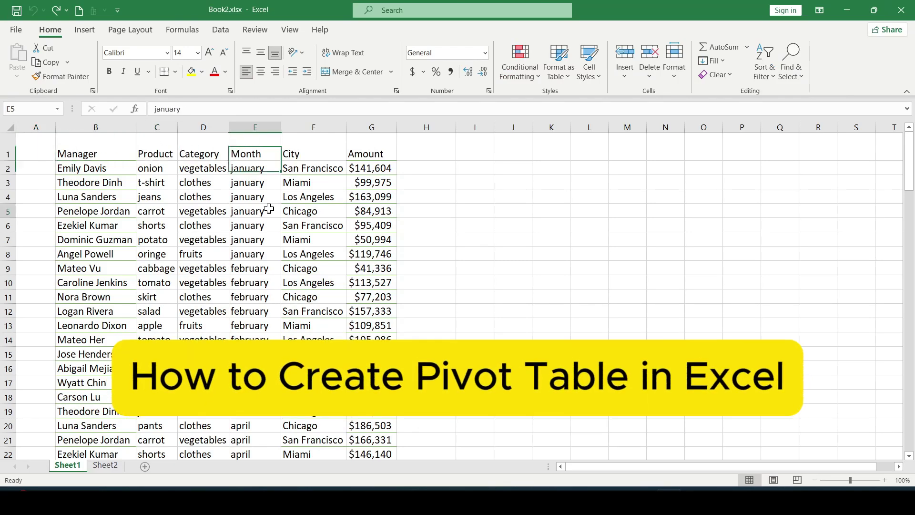
pyautogui.click(250, 270)
pyautogui.click(167, 307)
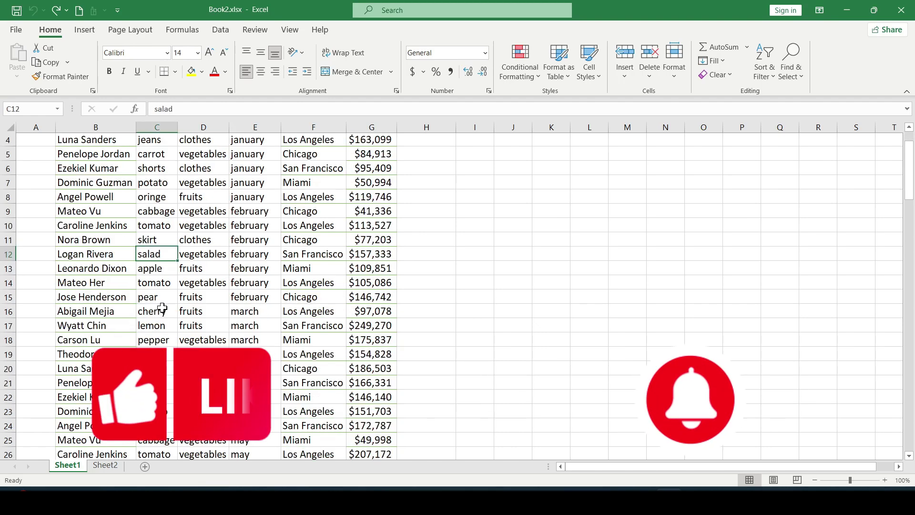
pyautogui.click(300, 195)
pyautogui.click(365, 153)
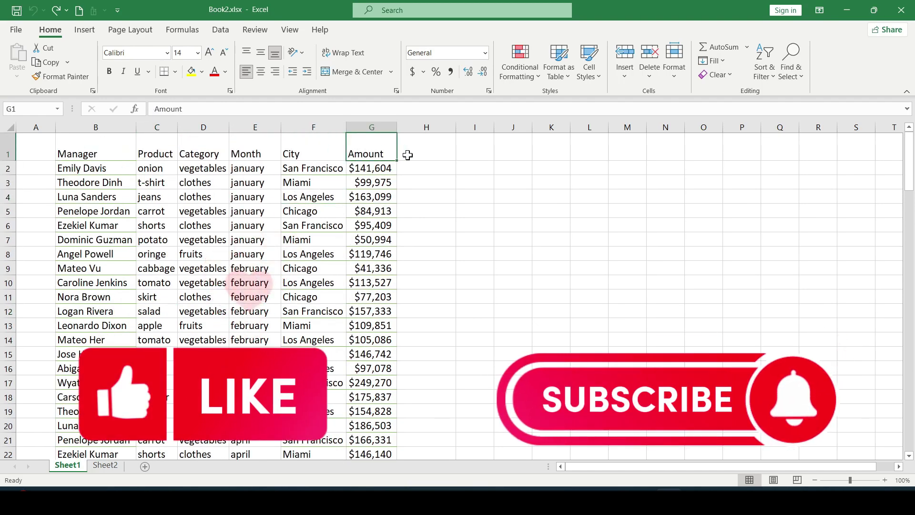
pyautogui.click(417, 149)
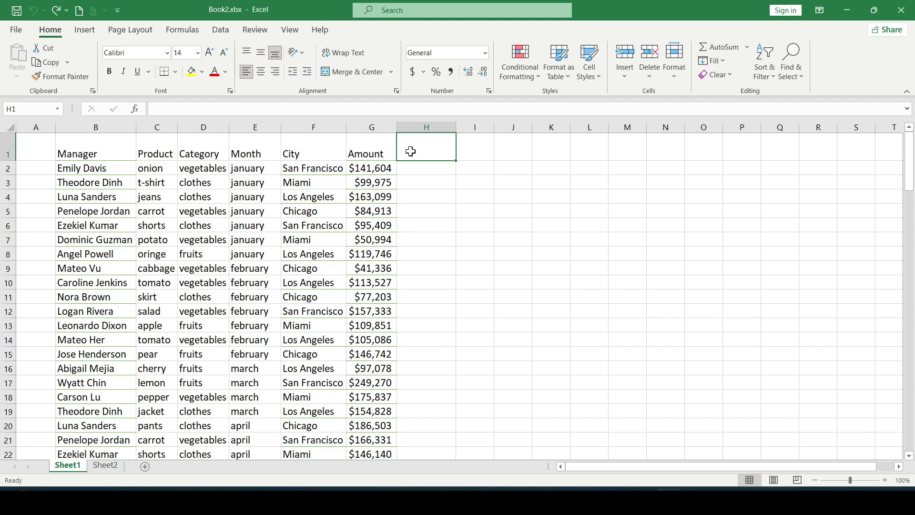
pyautogui.click(165, 240)
pyautogui.click(110, 255)
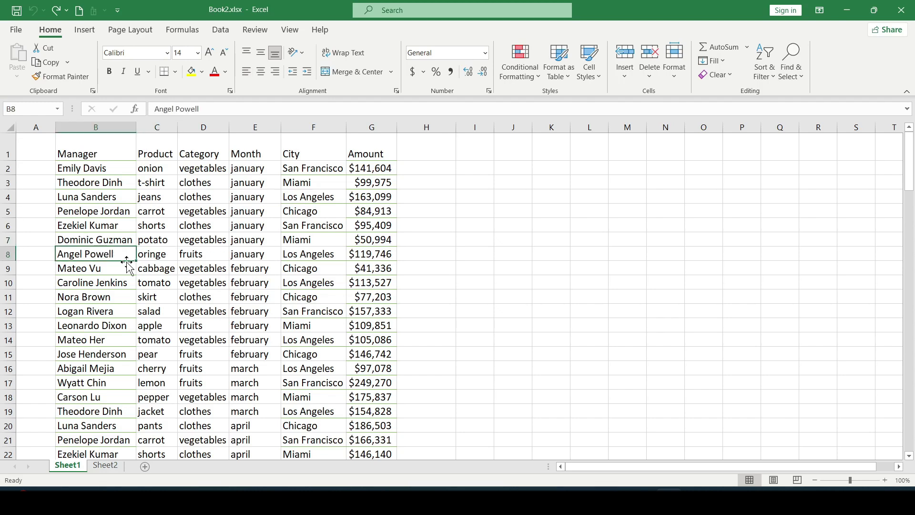
pyautogui.click(155, 268)
pyautogui.click(252, 282)
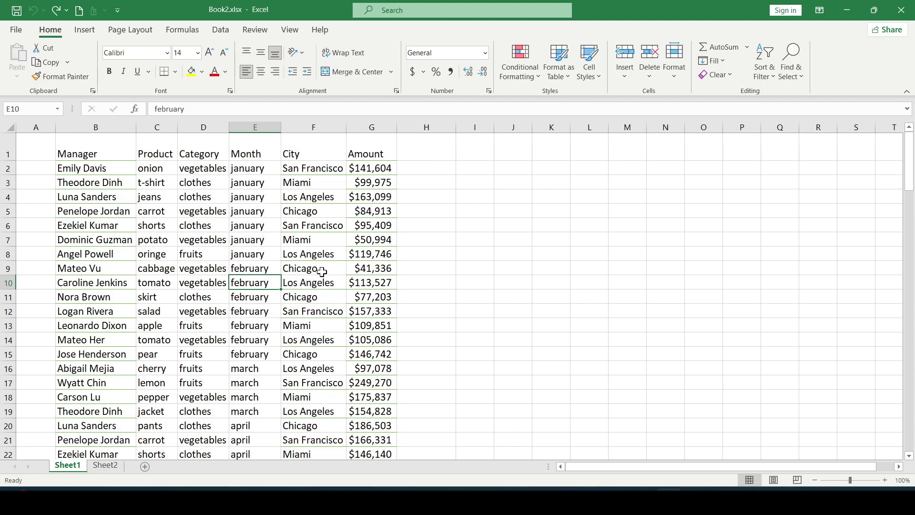
pyautogui.click(304, 266)
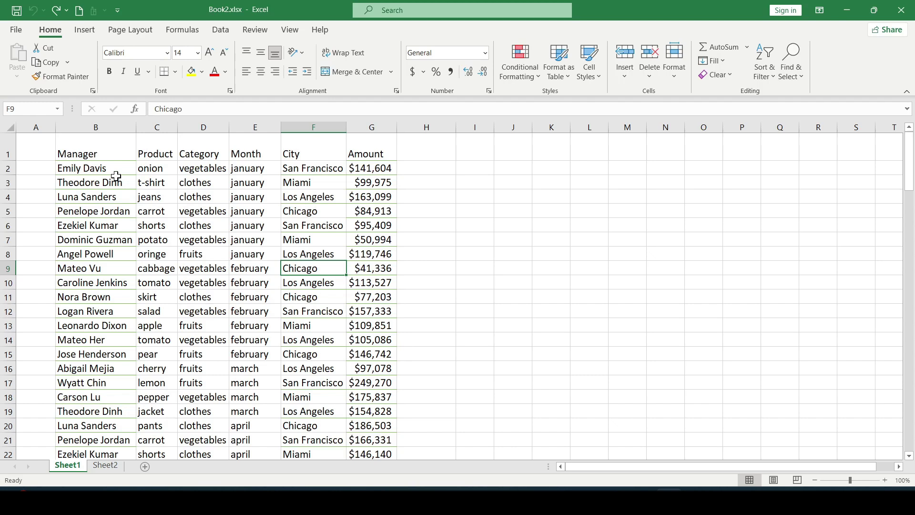
# - Select the Product, Category, Manager, Month, City and Amount columns in turn
pyautogui.click(158, 154)
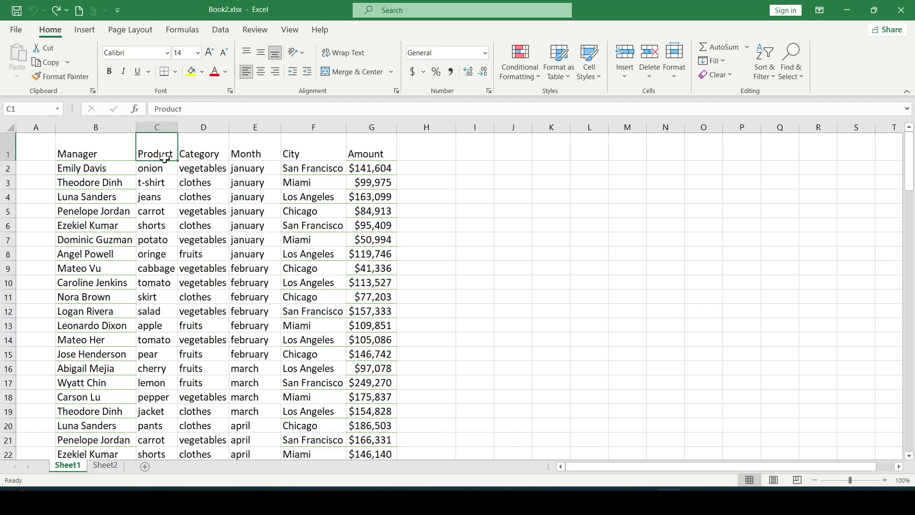
pyautogui.hotkey('shift', 'Down')
pyautogui.hotkey('shift', 'Down')
pyautogui.hotkey('shift', 'Down')
pyautogui.hotkey('shift', 'Down')
pyautogui.hotkey('shift', 'Down')
pyautogui.moveTo(215, 152); pyautogui.dragTo(205, 213)
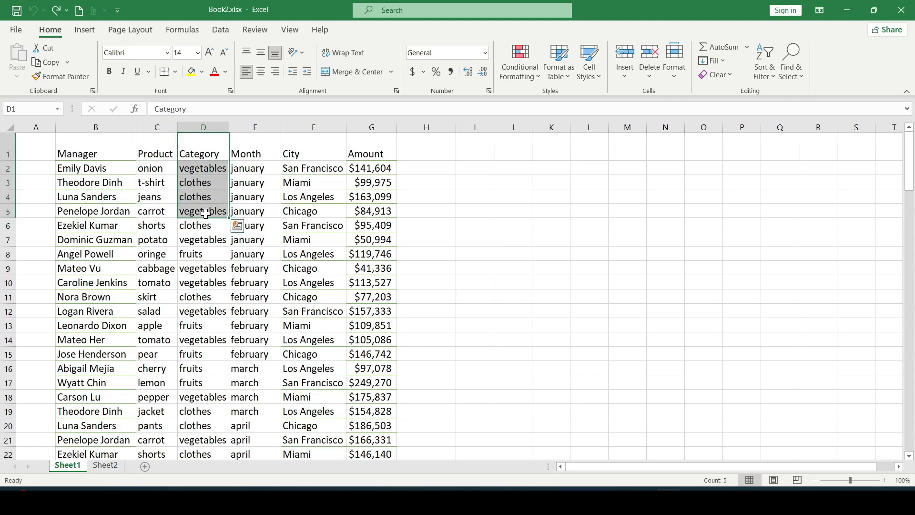
pyautogui.moveTo(104, 153); pyautogui.dragTo(104, 281)
pyautogui.moveTo(262, 152); pyautogui.dragTo(265, 411)
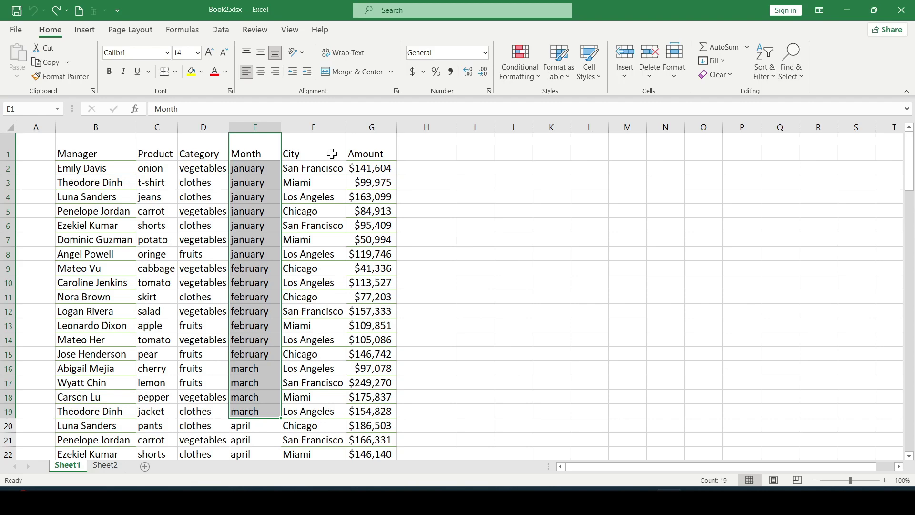
pyautogui.moveTo(331, 153); pyautogui.dragTo(321, 292)
pyautogui.click(380, 148)
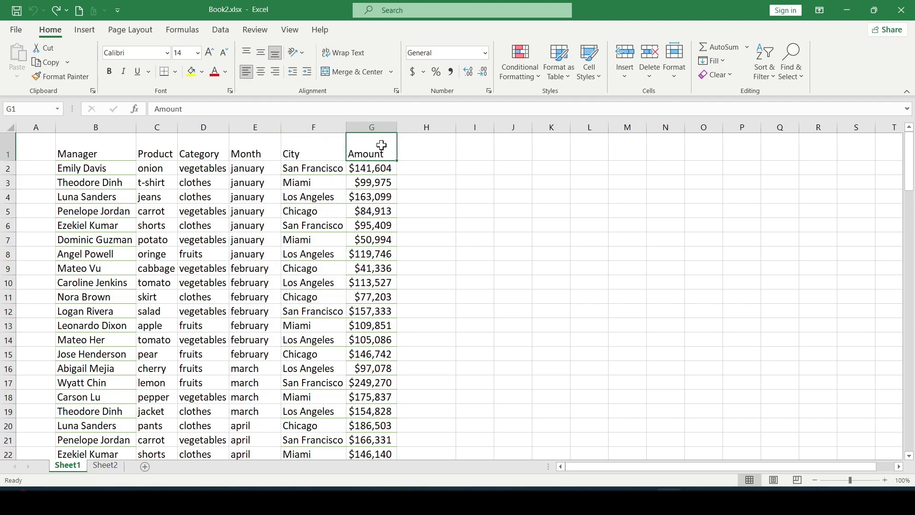
pyautogui.moveTo(381, 146); pyautogui.dragTo(370, 284)
pyautogui.click(314, 239)
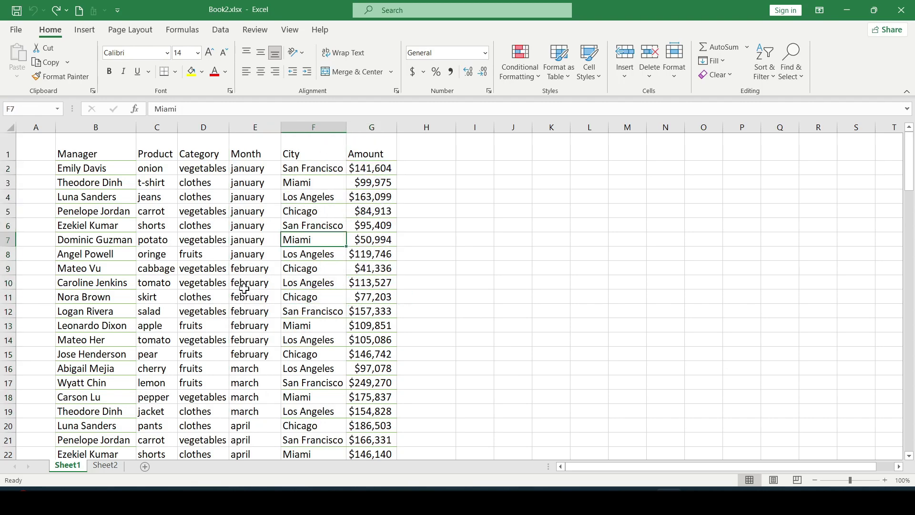
pyautogui.click(244, 291)
# - Scroll through the data and point out the vegetables entry in D5
pyautogui.scroll(-20, 215, 324)
pyautogui.scroll(2, 216, 324)
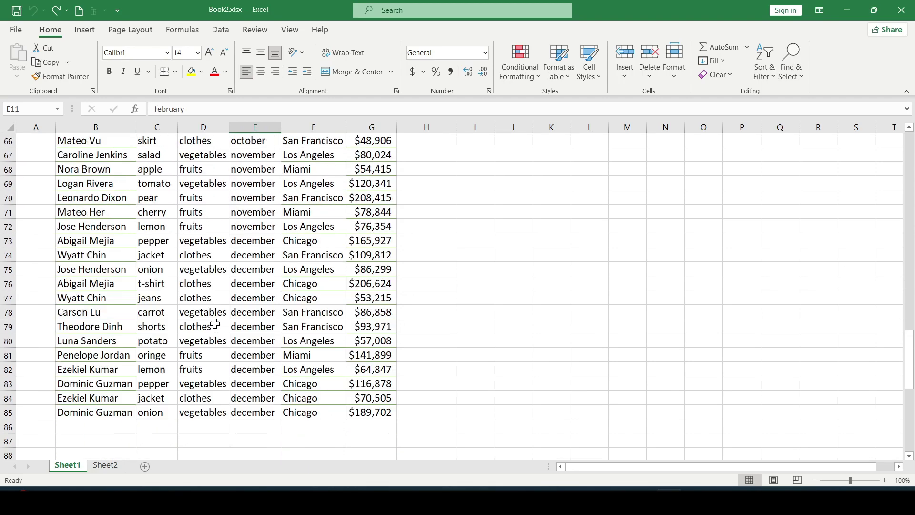
pyautogui.scroll(20, 215, 324)
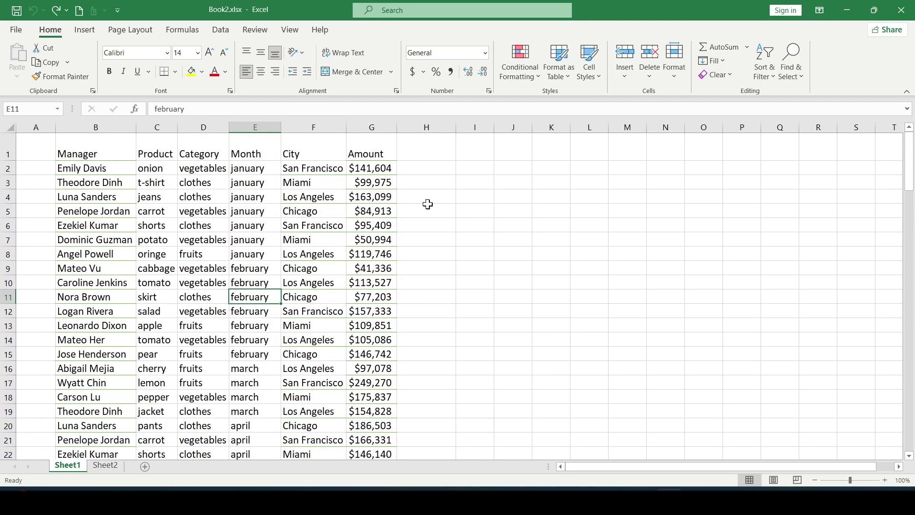
pyautogui.click(420, 156)
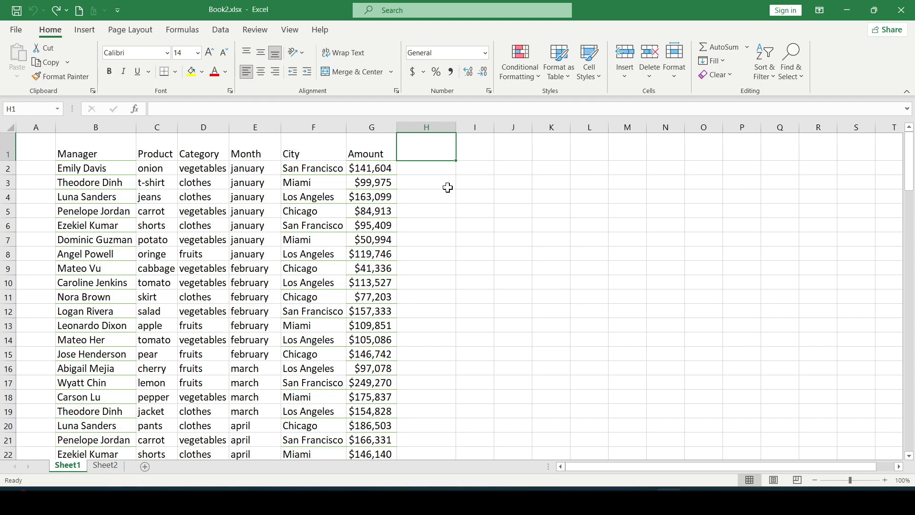
pyautogui.click(202, 216)
pyautogui.scroll(-3, 165, 337)
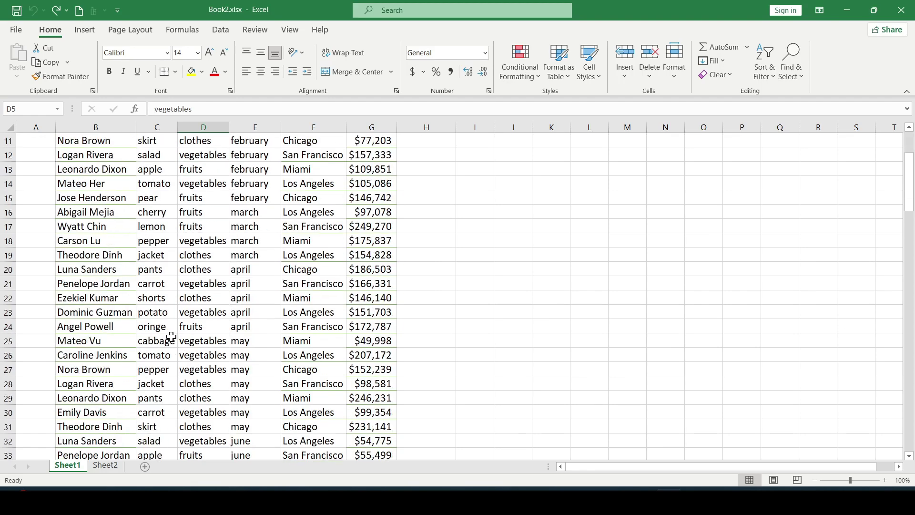
pyautogui.scroll(3, 173, 337)
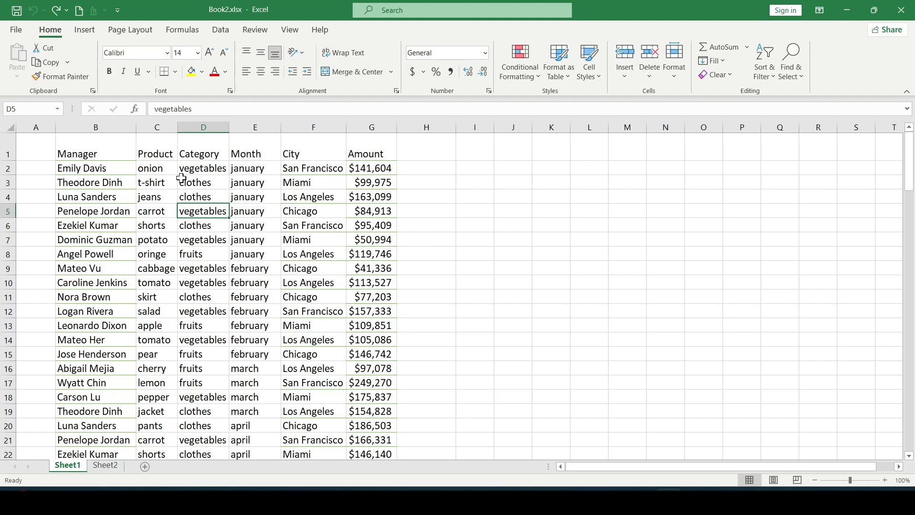
# - Highlight the header row from Manager to Amount and point out the city and category entries
pyautogui.click(109, 155)
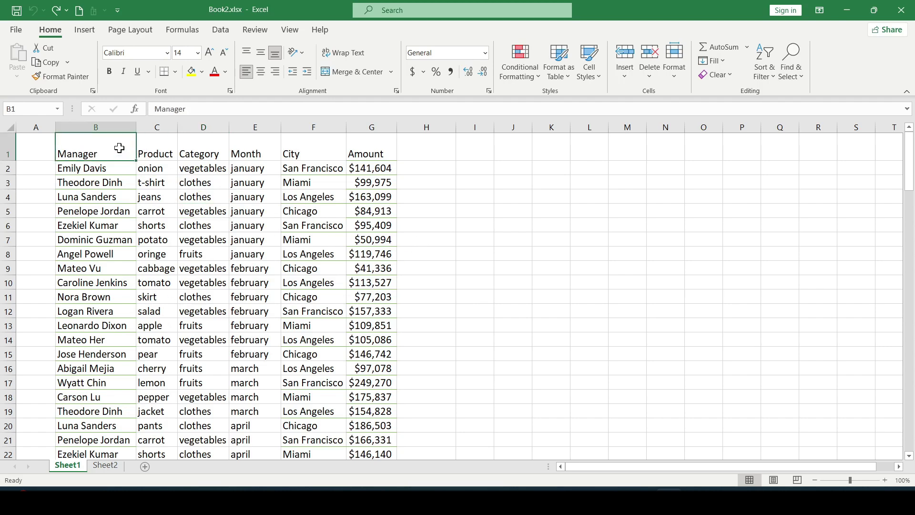
pyautogui.moveTo(119, 148); pyautogui.dragTo(358, 153)
pyautogui.click(275, 241)
pyautogui.scroll(-5, 263, 291)
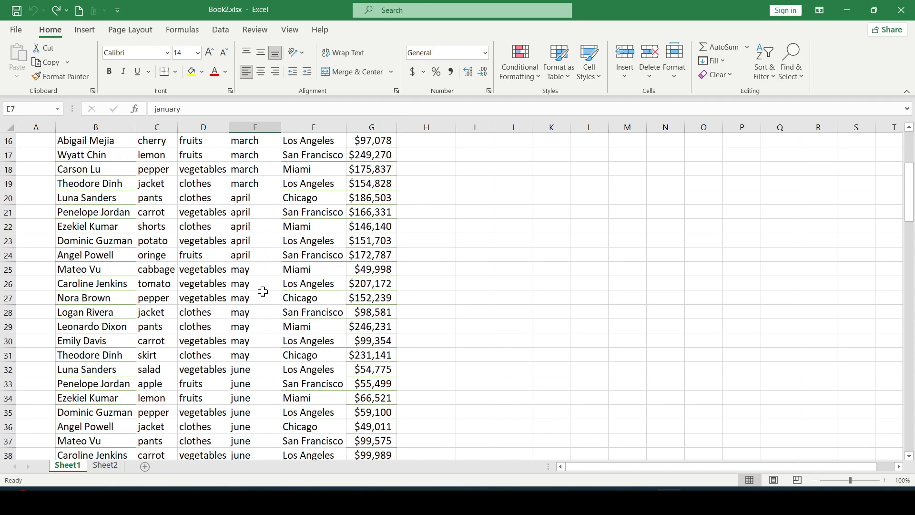
pyautogui.scroll(2, 263, 291)
pyautogui.moveTo(96, 283); pyautogui.dragTo(309, 284)
pyautogui.click(309, 216)
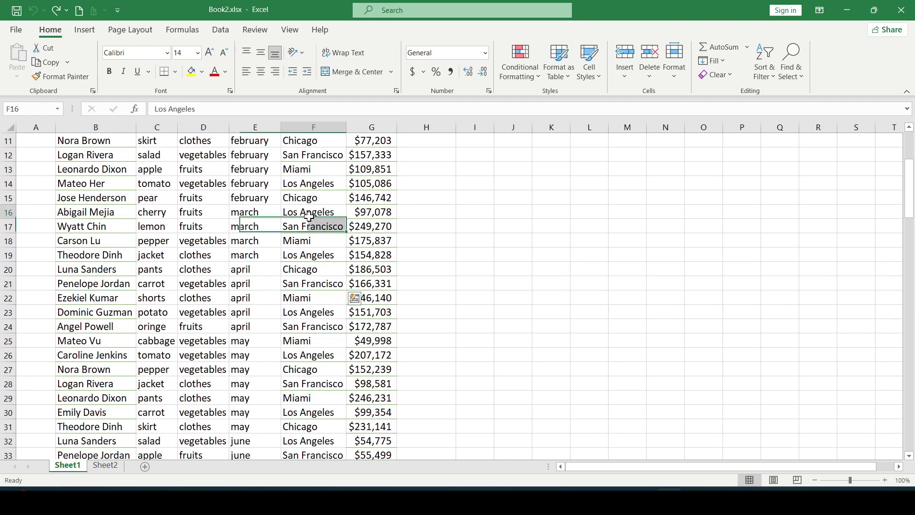
pyautogui.scroll(4, 317, 236)
pyautogui.click(183, 251)
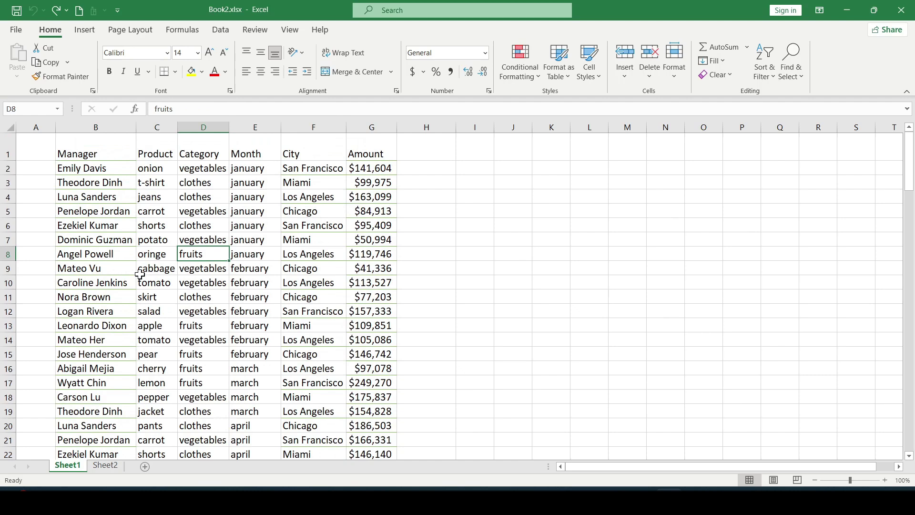
pyautogui.click(316, 184)
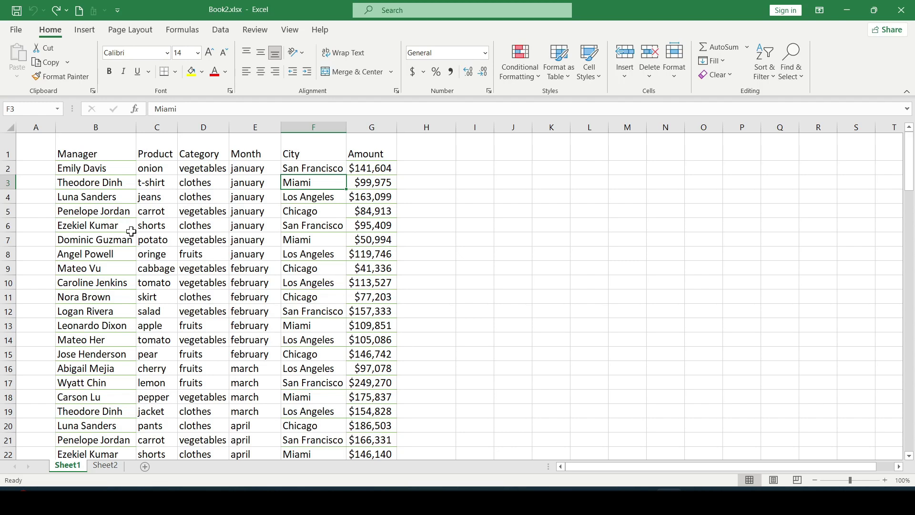
# - Format B1:G85 as a table in a blue banded style with headers
pyautogui.click(242, 241)
pyautogui.press('Down')
pyautogui.press('Down')
pyautogui.press('Down')
pyautogui.press('Down')
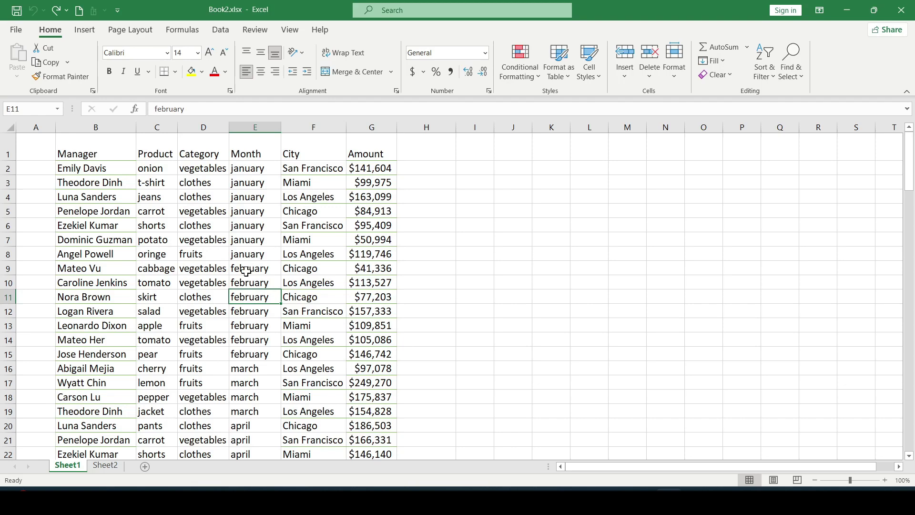
pyautogui.click(216, 241)
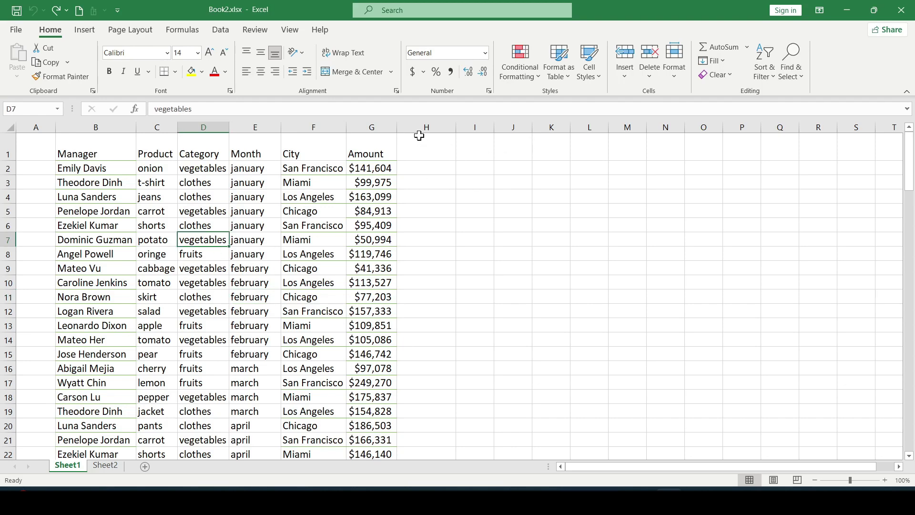
pyautogui.click(561, 71)
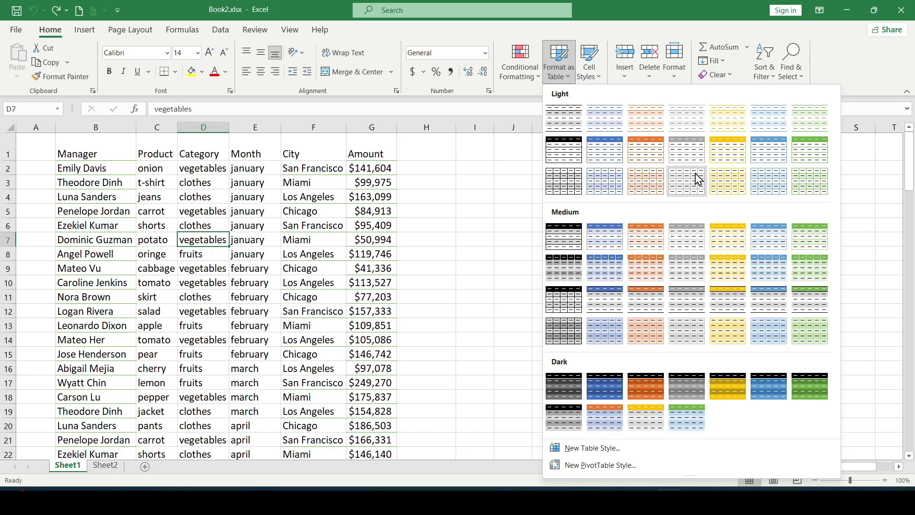
pyautogui.click(605, 238)
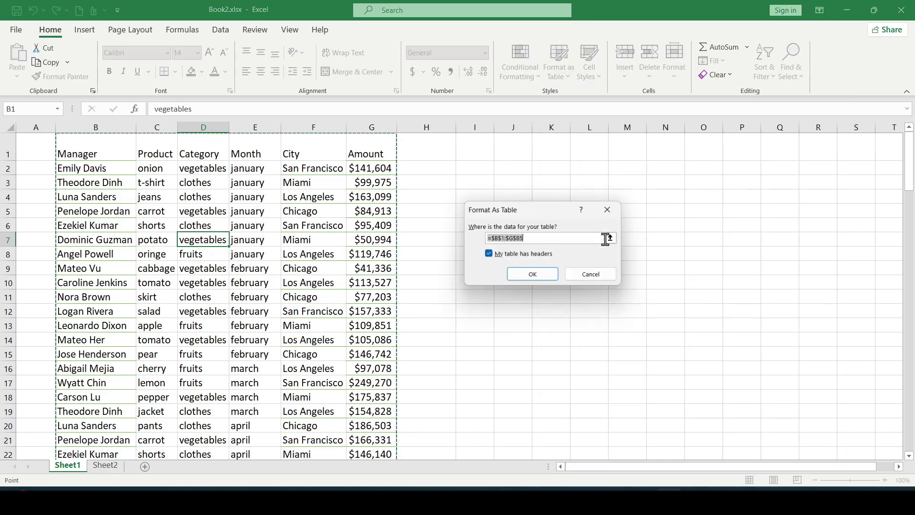
pyautogui.click(548, 285)
# - Change the Table Name box from Table2 to Table123
pyautogui.scroll(-8, 266, 307)
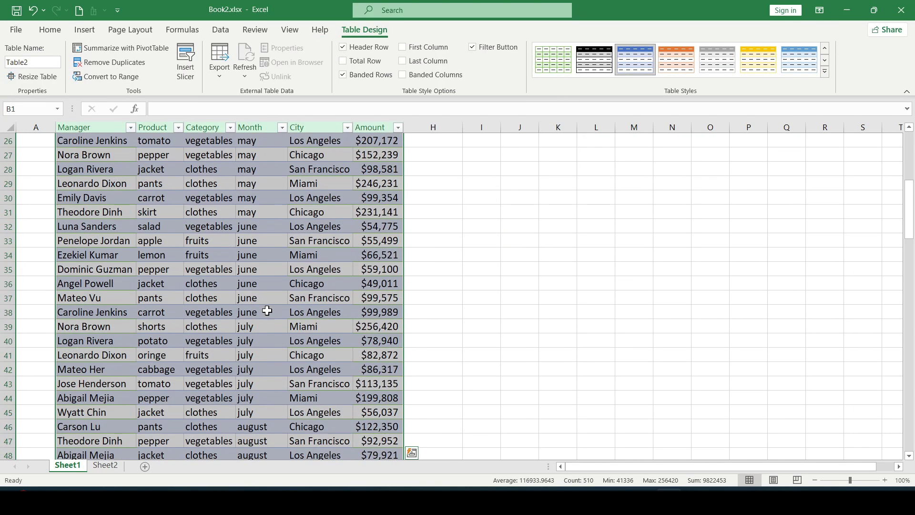
pyautogui.scroll(8, 266, 307)
pyautogui.scroll(-7, 267, 306)
pyautogui.scroll(7, 267, 306)
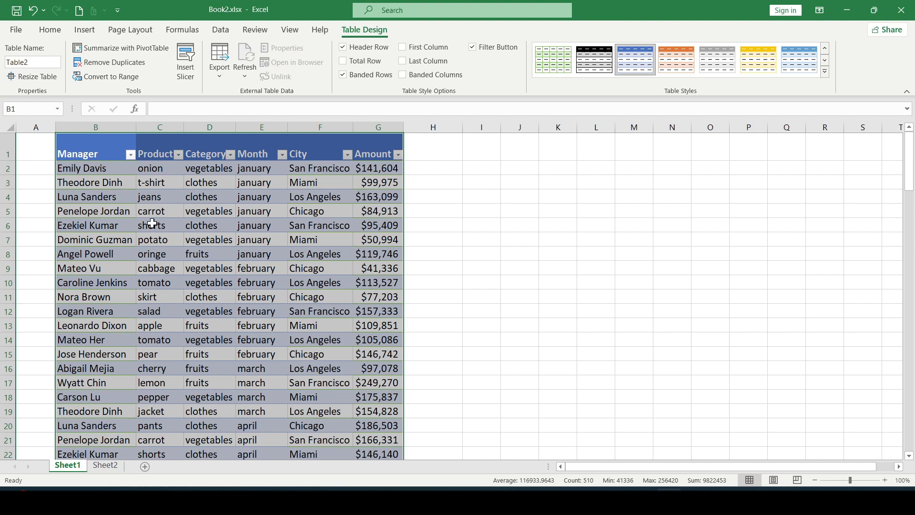
pyautogui.click(48, 61)
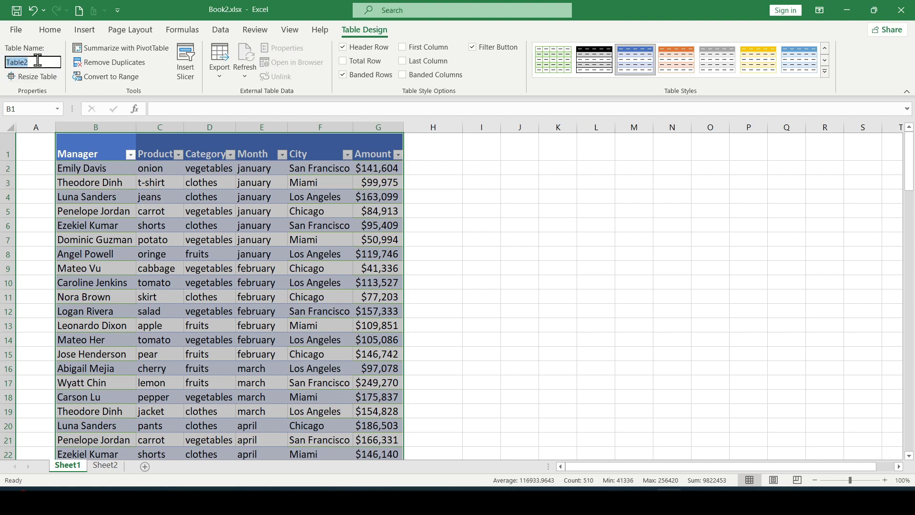
pyautogui.click(42, 60)
pyautogui.press('Return')
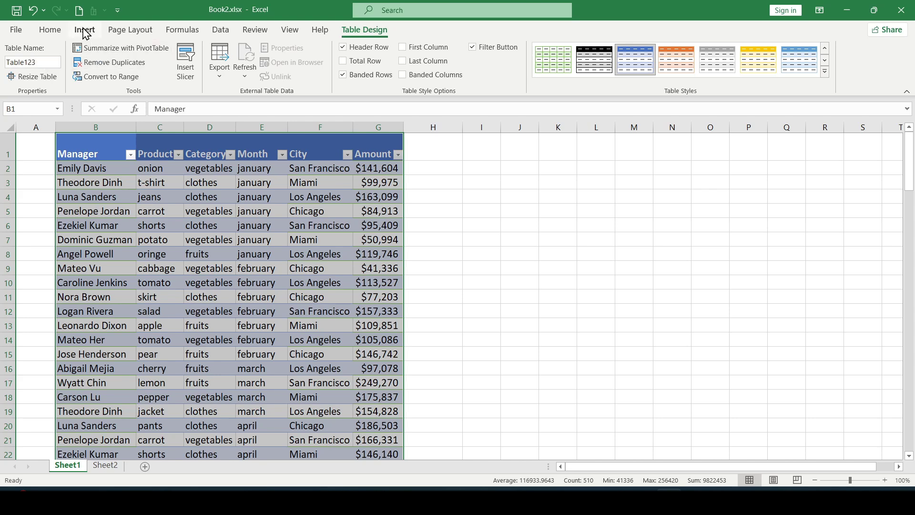
# - Start a PivotTable from Table123 and check its source range
pyautogui.click(84, 30)
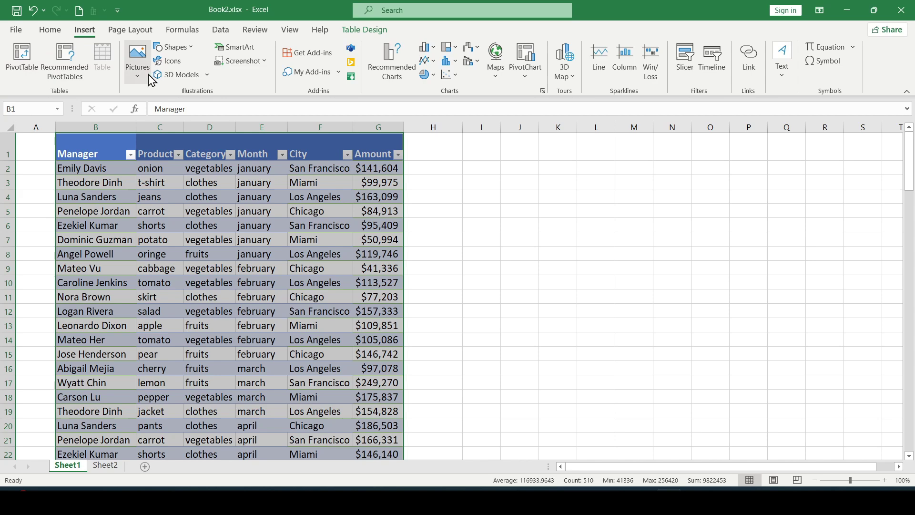
pyautogui.click(30, 72)
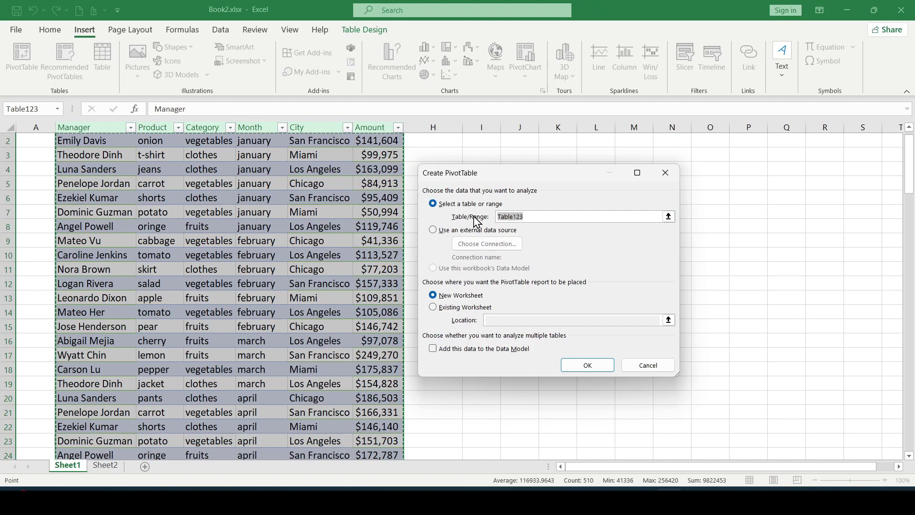
pyautogui.click(519, 217)
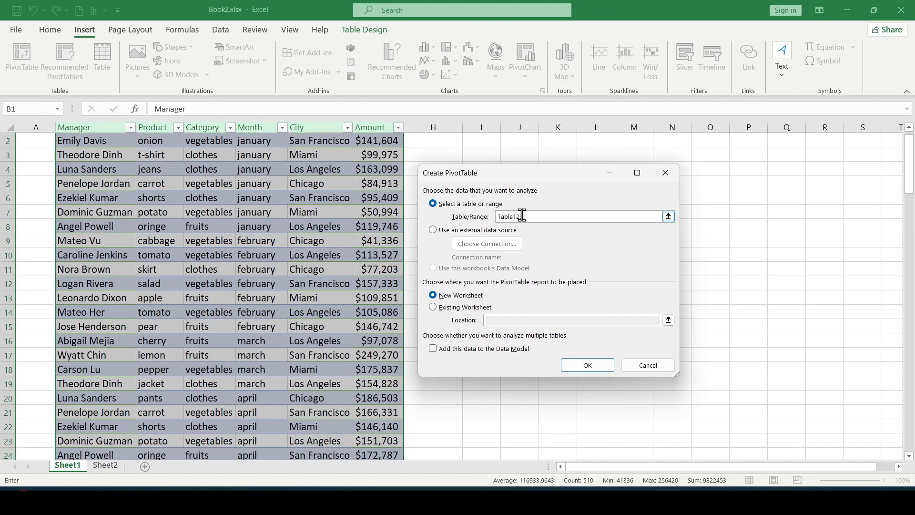
pyautogui.scroll(-10, 231, 310)
pyautogui.scroll(10, 230, 310)
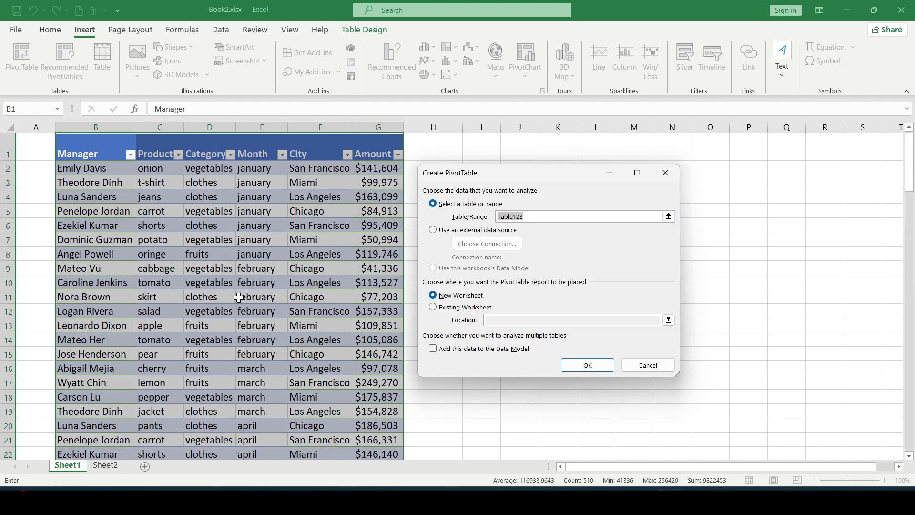
pyautogui.scroll(-2, 239, 298)
pyautogui.scroll(2, 238, 298)
pyautogui.click(543, 217)
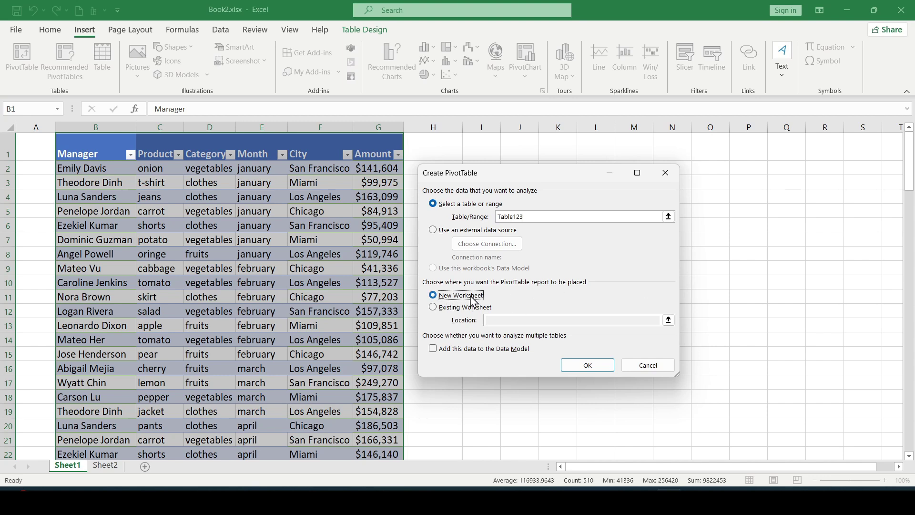
# - Place the PivotTable on a New Worksheet and create it
pyautogui.click(460, 307)
pyautogui.click(464, 296)
pyautogui.click(474, 307)
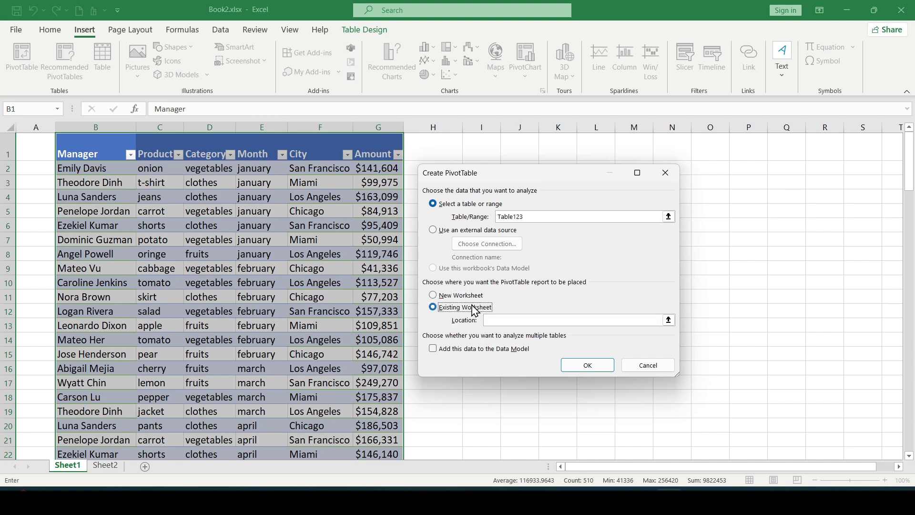
pyautogui.click(454, 296)
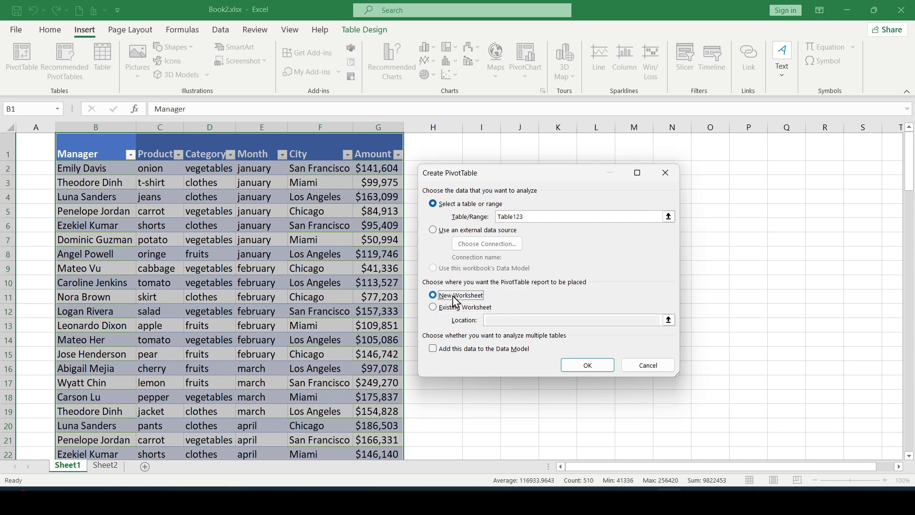
pyautogui.click(594, 367)
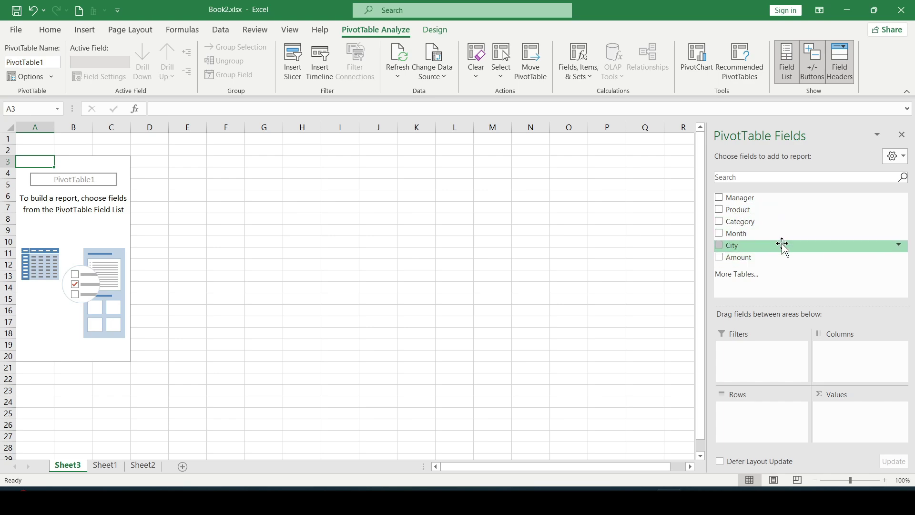
pyautogui.click(109, 469)
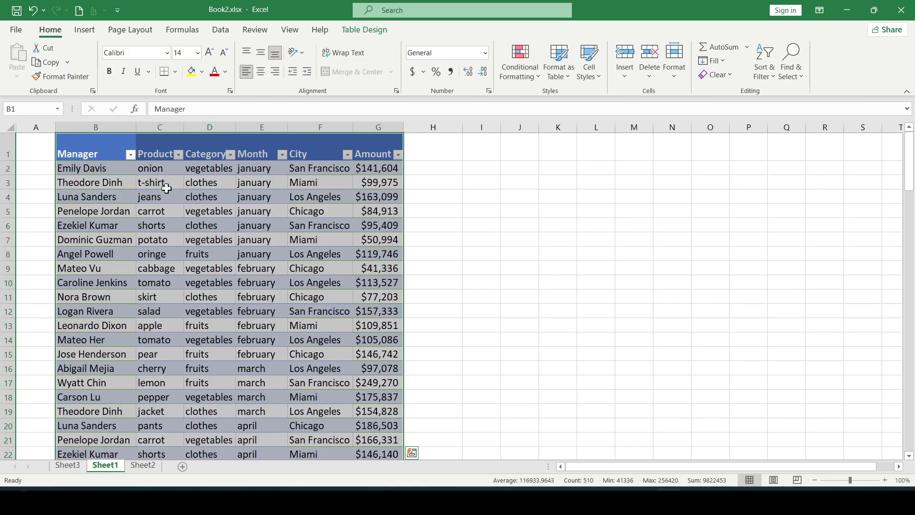
pyautogui.click(67, 464)
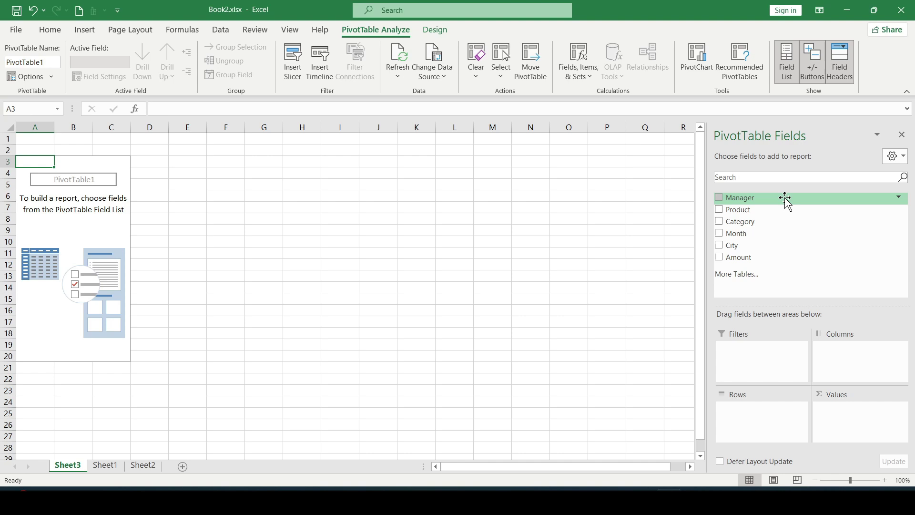
# - Put Product in Rows, City in Columns, Sum of Amount in Values, Manager and Month in Filters
pyautogui.hotkey('ctrl', 'z')
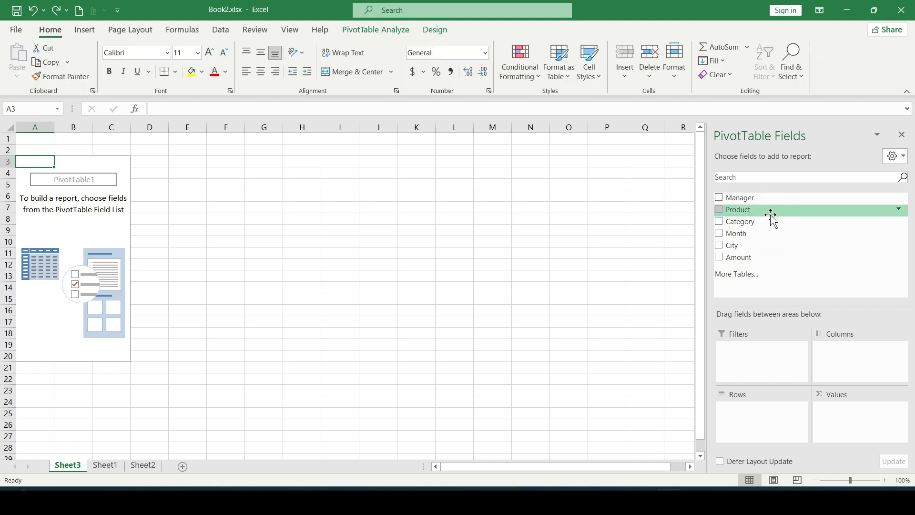
pyautogui.moveTo(772, 210); pyautogui.dragTo(769, 424)
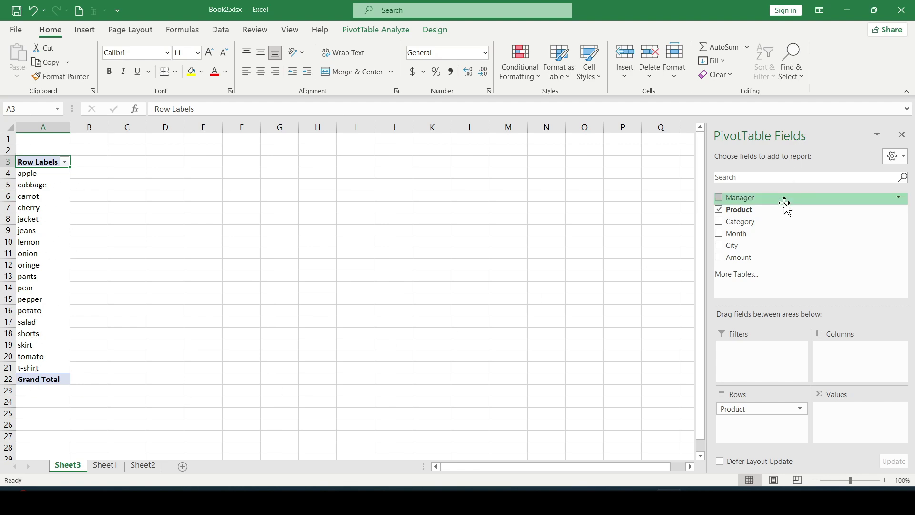
pyautogui.moveTo(747, 244); pyautogui.dragTo(853, 363)
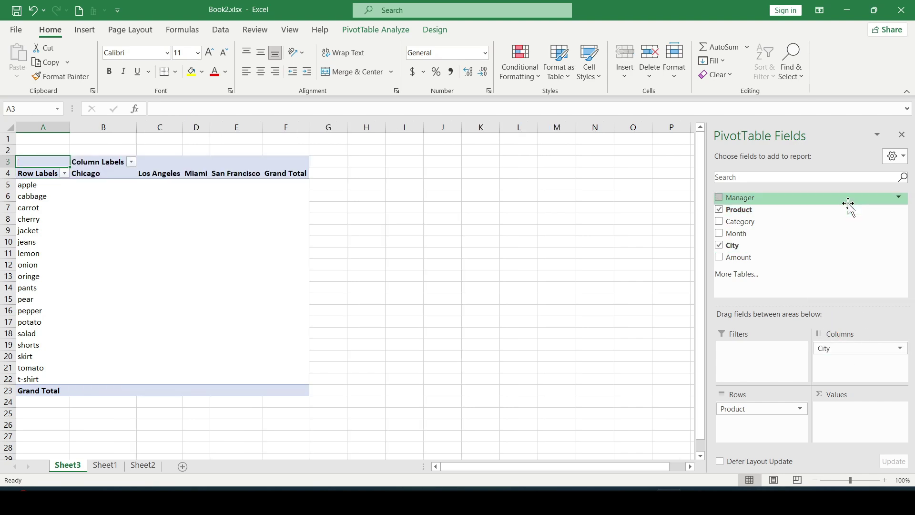
pyautogui.moveTo(758, 259); pyautogui.dragTo(848, 408)
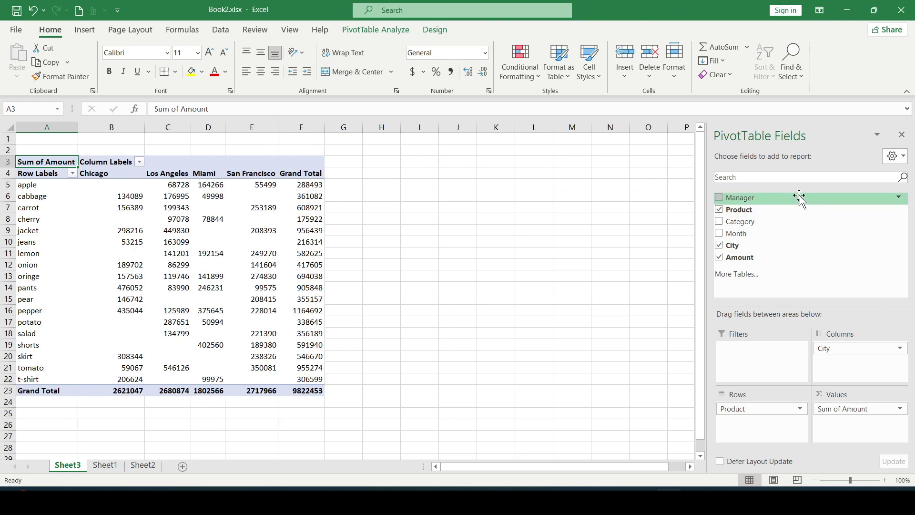
pyautogui.moveTo(766, 198); pyautogui.dragTo(769, 351)
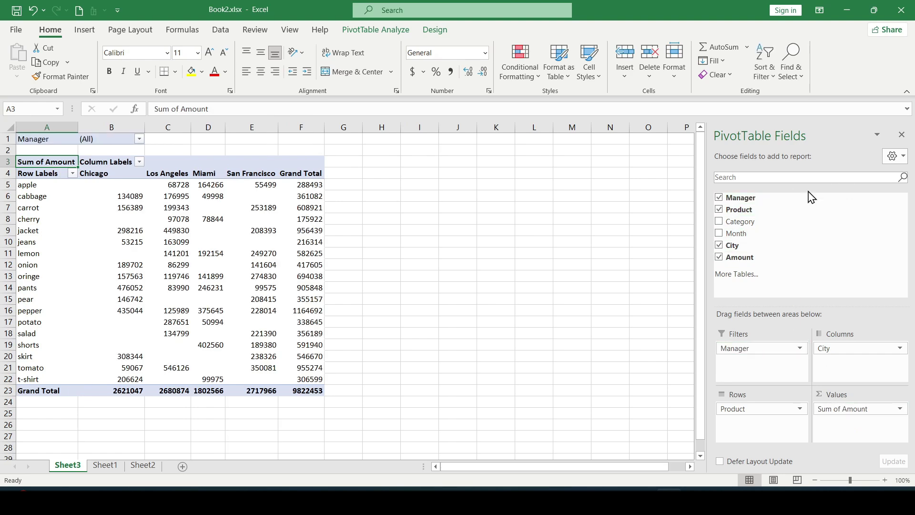
pyautogui.moveTo(762, 233); pyautogui.dragTo(756, 363)
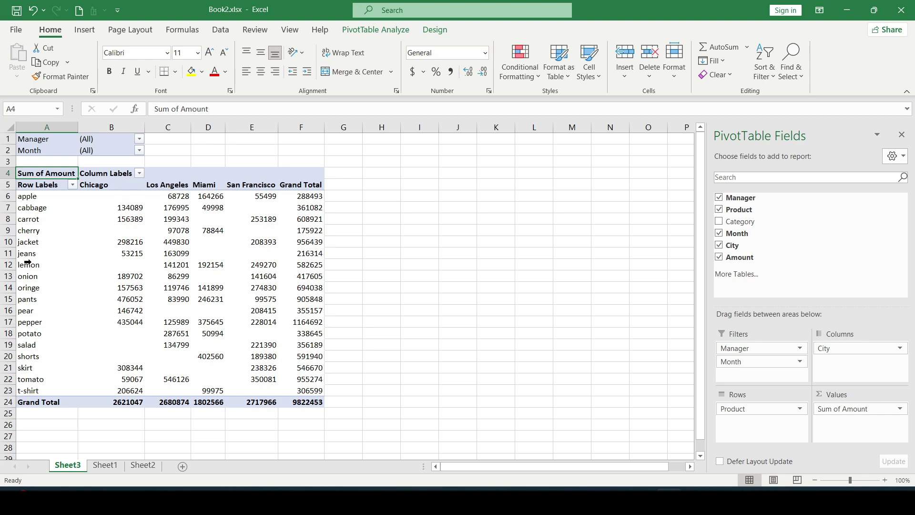
pyautogui.click(42, 184)
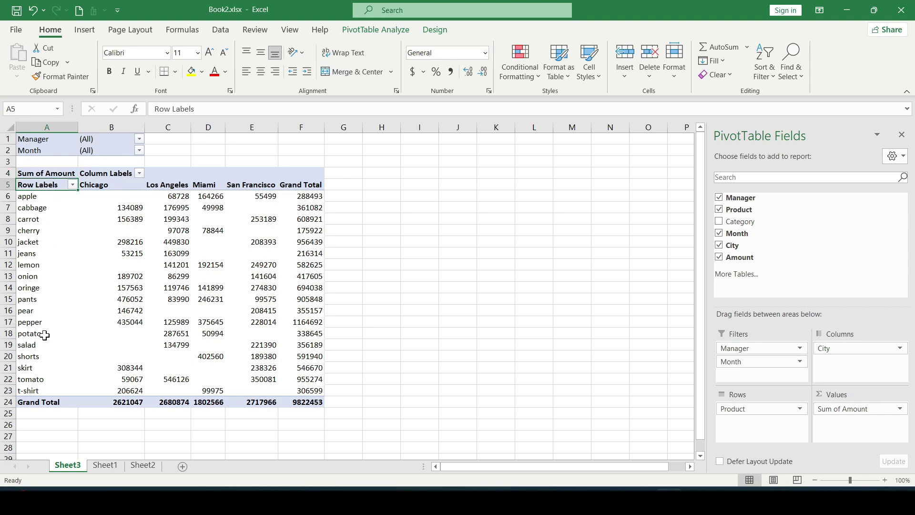
pyautogui.click(120, 185)
pyautogui.click(176, 186)
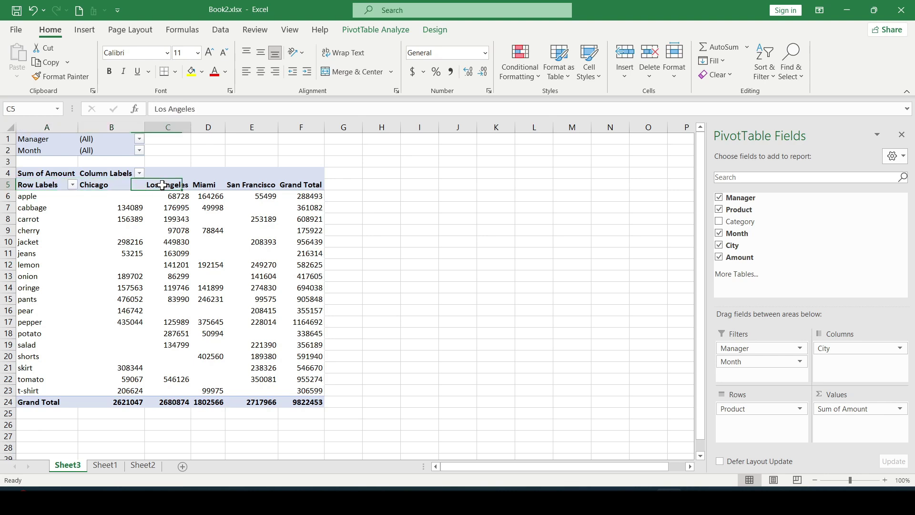
pyautogui.click(205, 186)
pyautogui.click(248, 185)
pyautogui.click(292, 186)
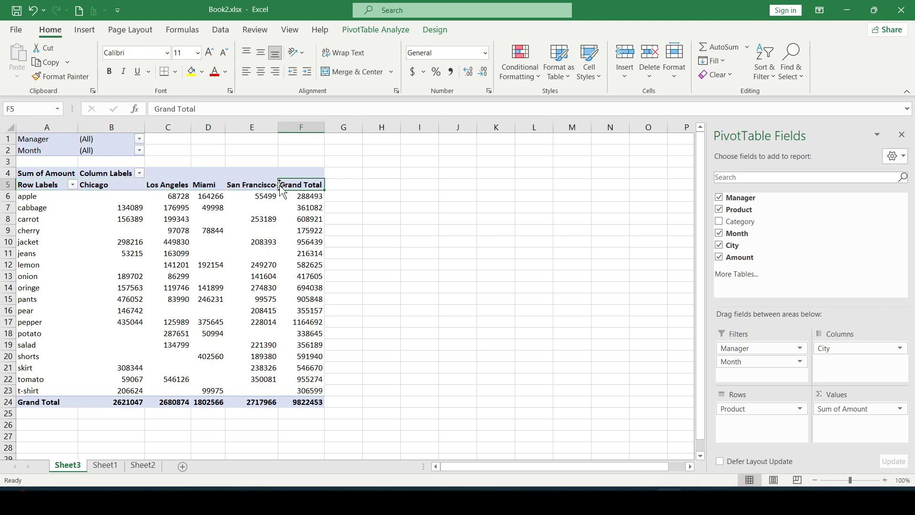
pyautogui.click(258, 185)
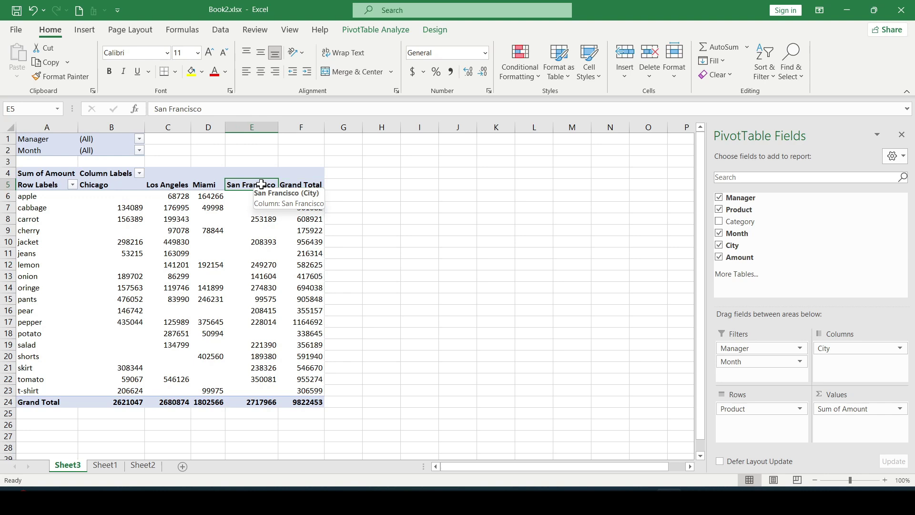
pyautogui.click(170, 188)
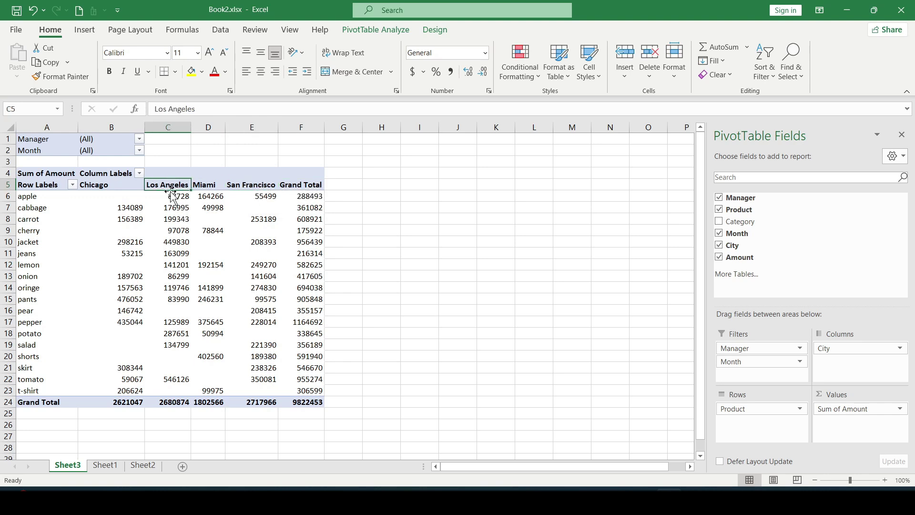
pyautogui.click(172, 217)
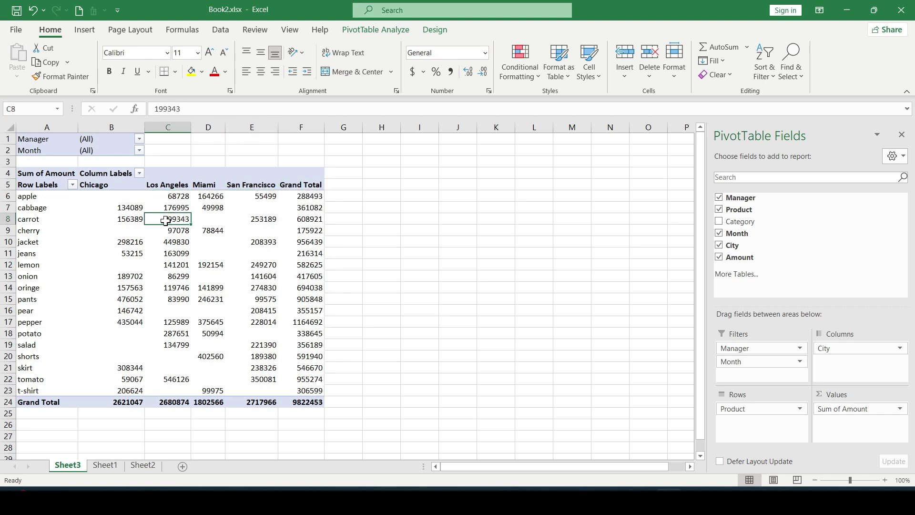
pyautogui.click(177, 243)
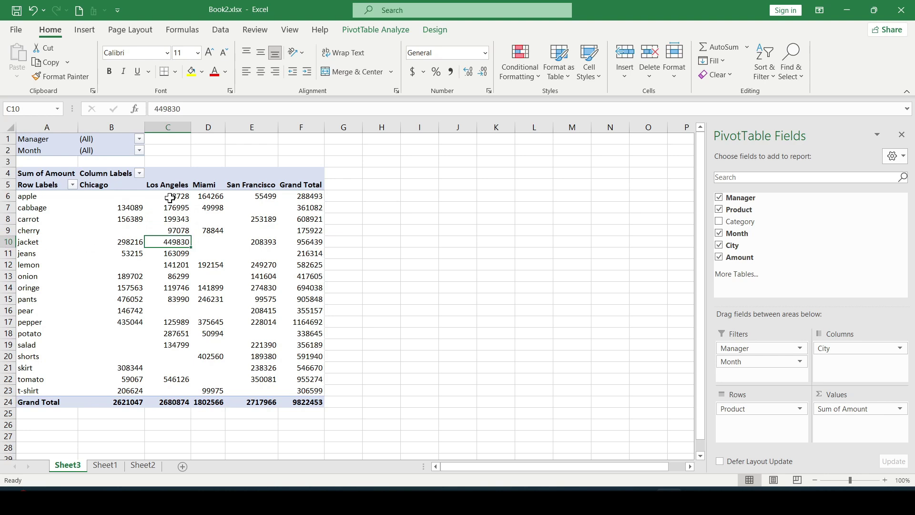
pyautogui.click(212, 231)
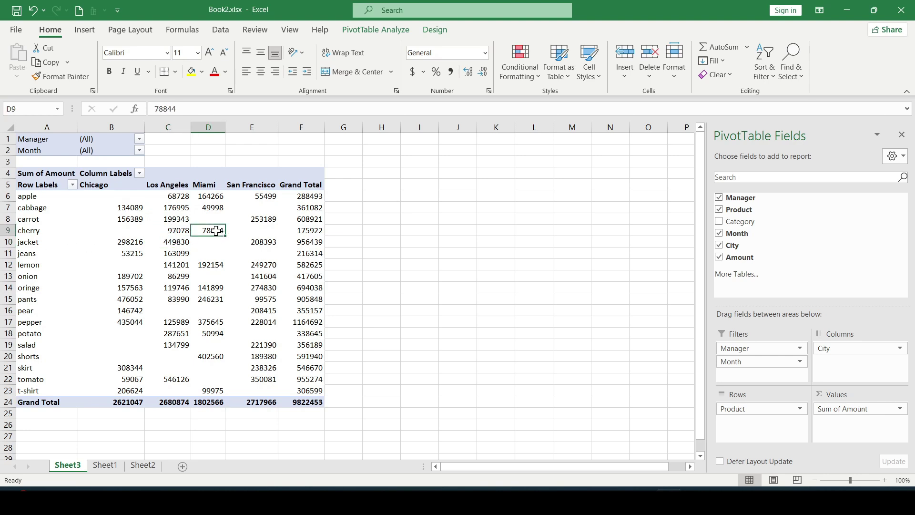
pyautogui.click(140, 140)
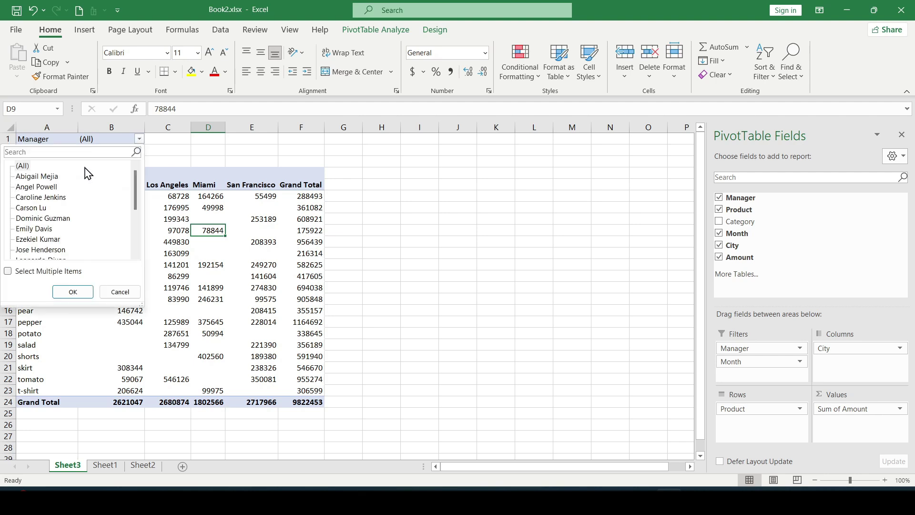
pyautogui.click(159, 151)
pyautogui.click(139, 150)
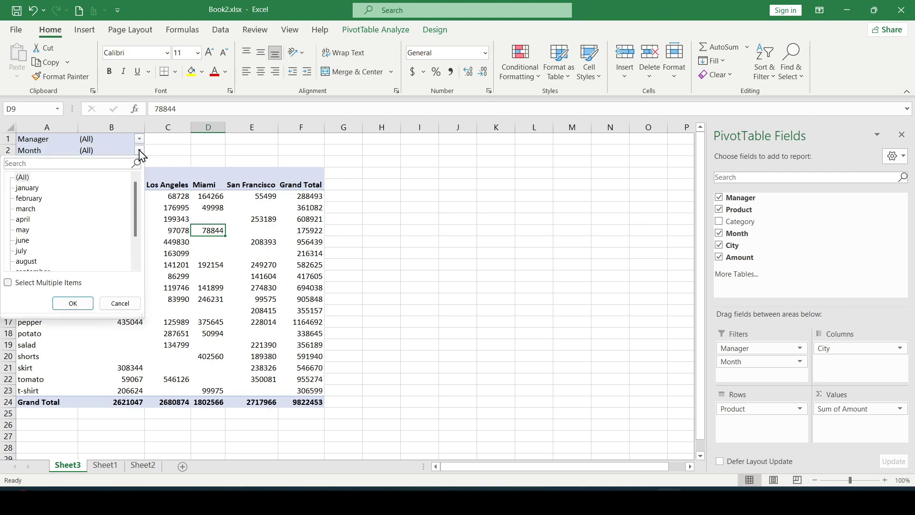
pyautogui.click(177, 211)
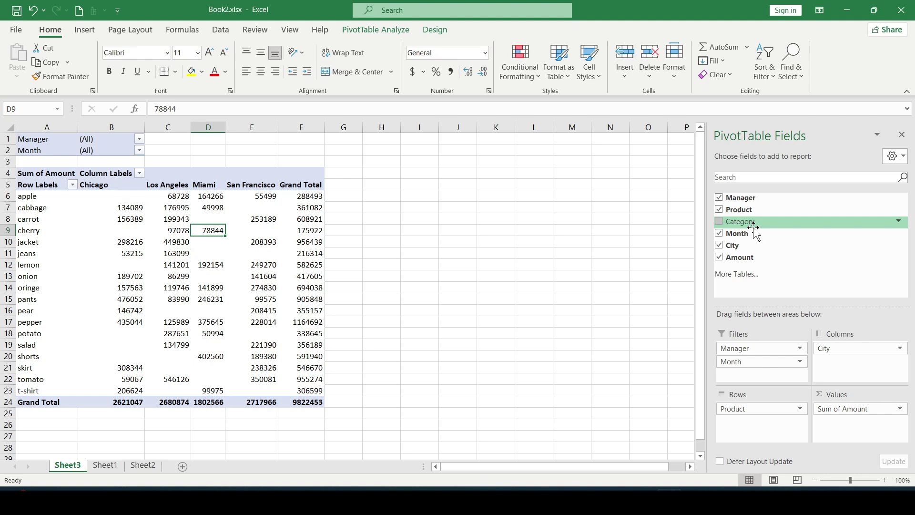
# - Add Category to Rows and move it above Product so products group under clothes, fruits, vegetables
pyautogui.moveTo(752, 222); pyautogui.dragTo(735, 428)
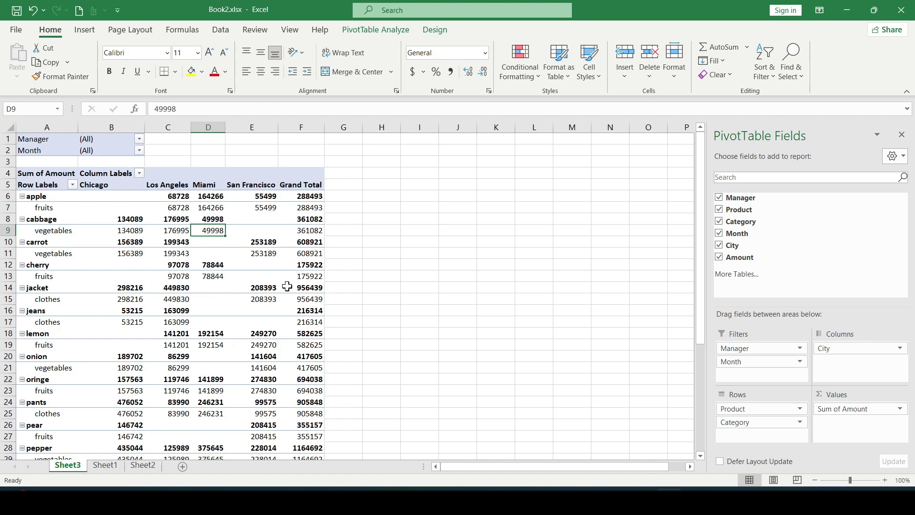
pyautogui.scroll(-4, 29, 231)
pyautogui.scroll(4, 70, 247)
pyautogui.moveTo(743, 422)
pyautogui.mouseDown()
pyautogui.moveTo(756, 415)
pyautogui.moveTo(740, 405)
pyautogui.mouseUp()
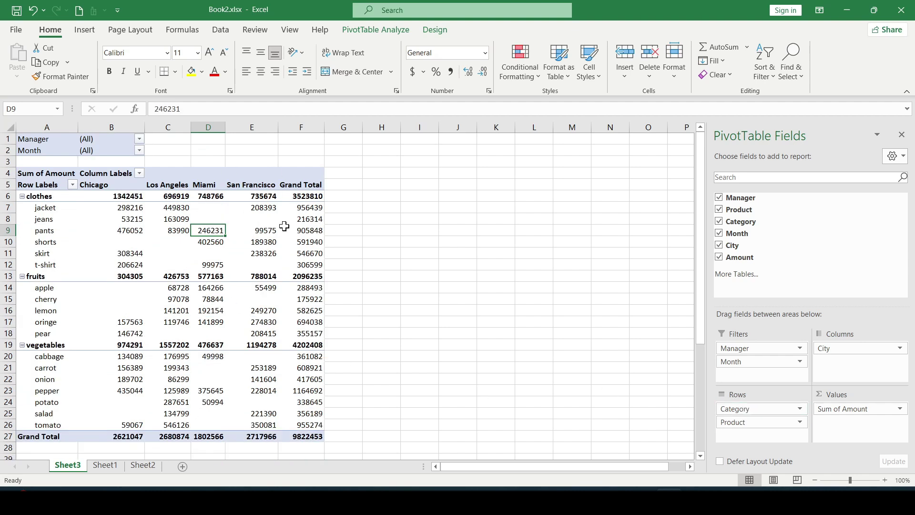
pyautogui.moveTo(265, 239)
pyautogui.click(267, 241)
pyautogui.click(172, 228)
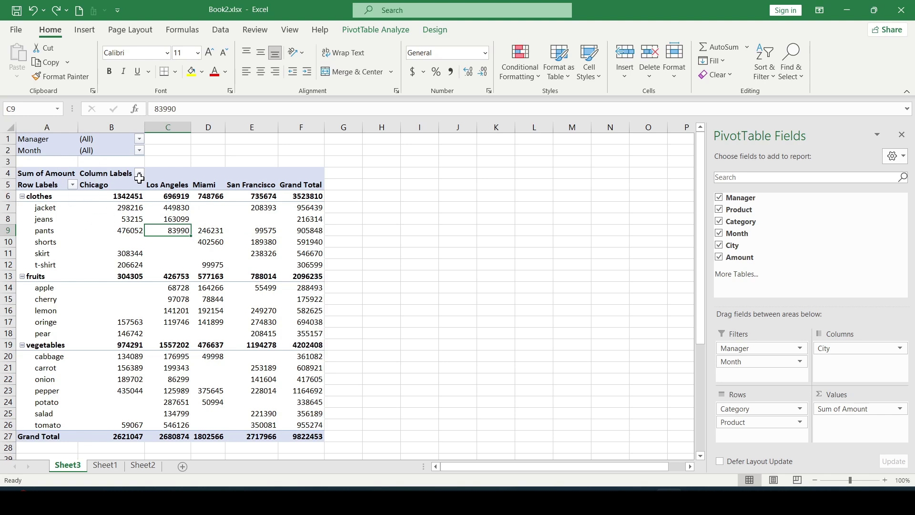
pyautogui.click(139, 150)
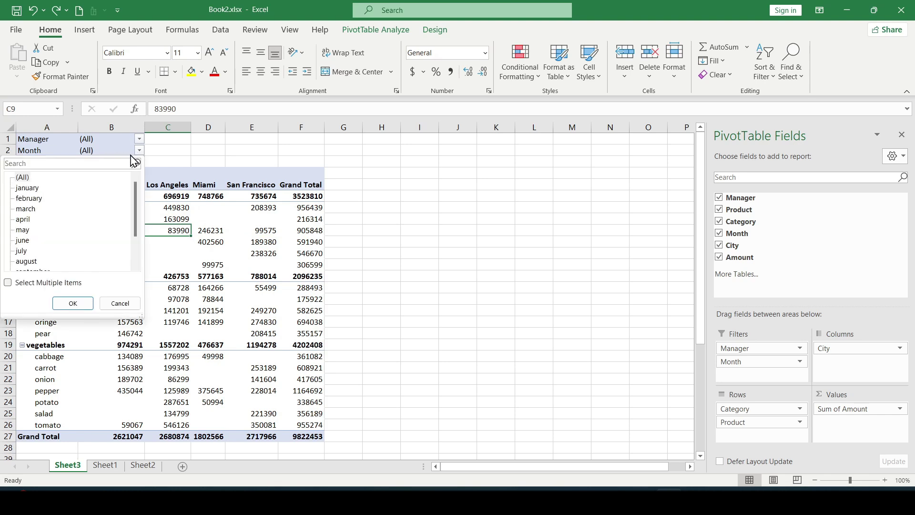
pyautogui.click(28, 188)
pyautogui.click(73, 303)
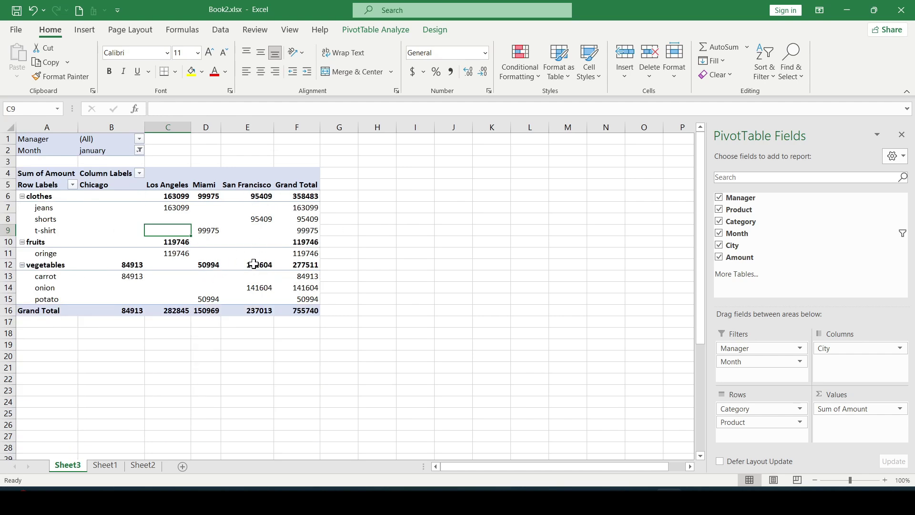
pyautogui.hotkey('ctrl', 'z')
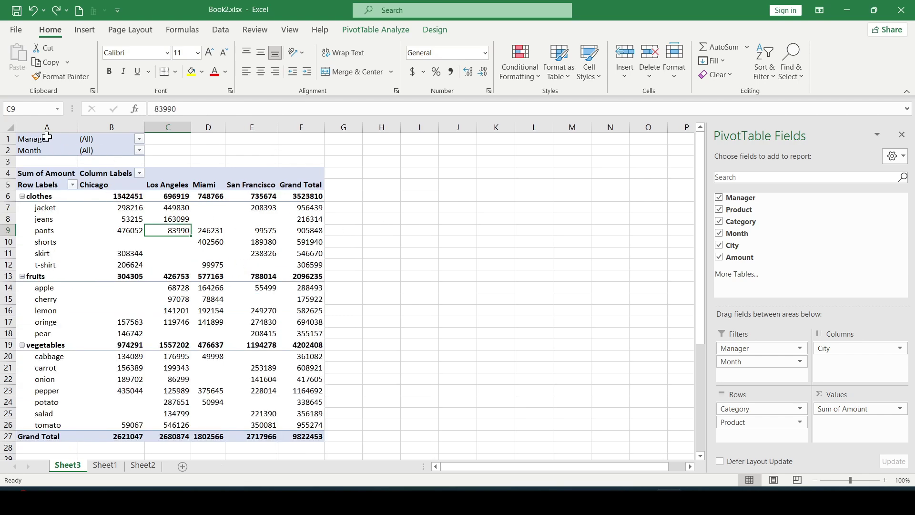
pyautogui.click(139, 138)
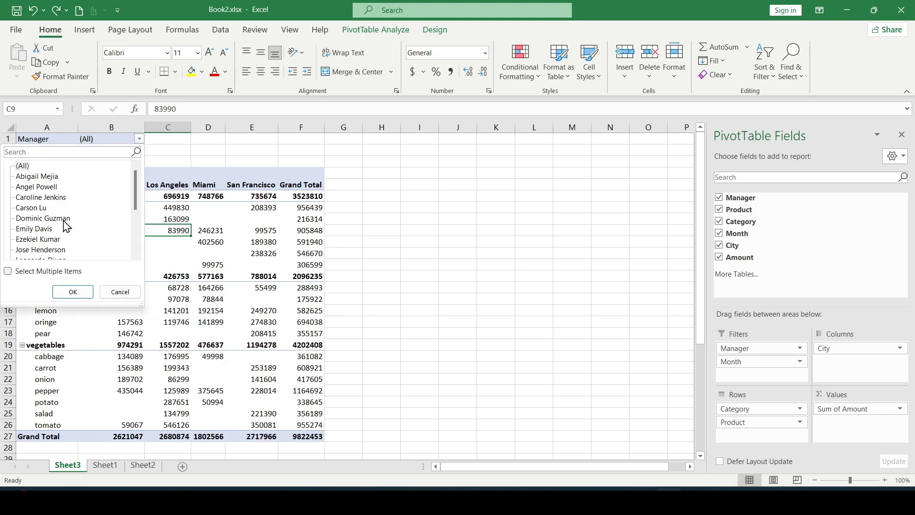
pyautogui.scroll(-3, 67, 225)
pyautogui.click(45, 197)
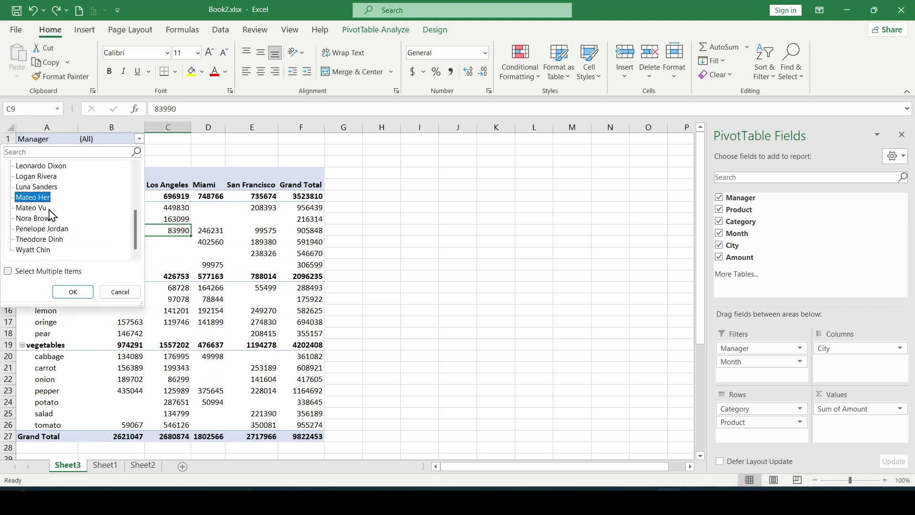
pyautogui.click(82, 293)
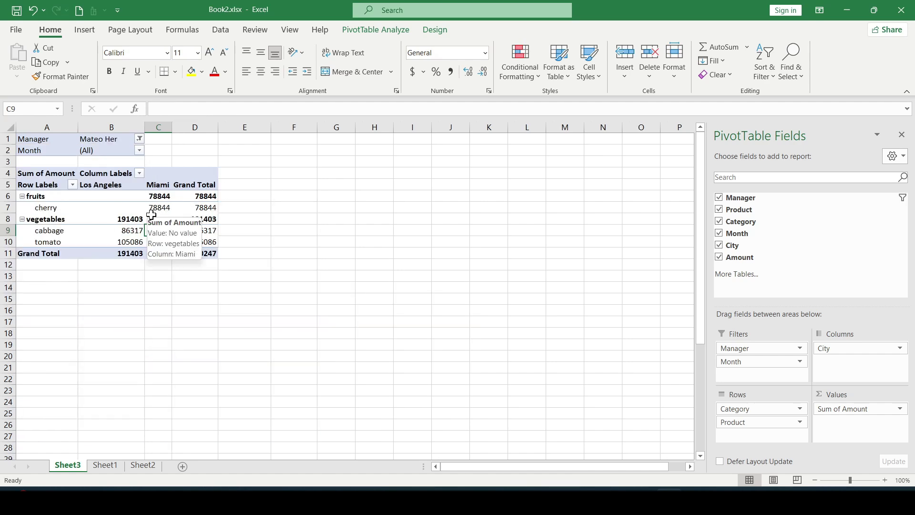
pyautogui.hotkey('ctrl', 'z')
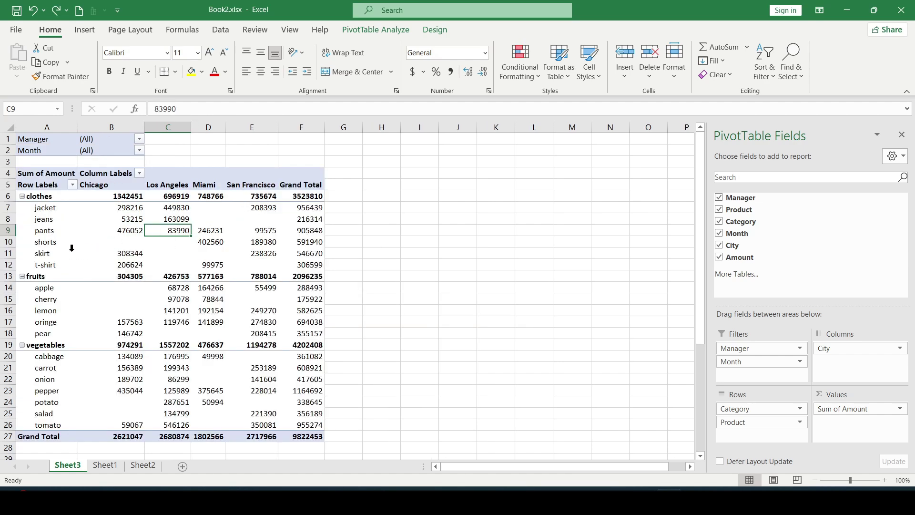
pyautogui.click(55, 231)
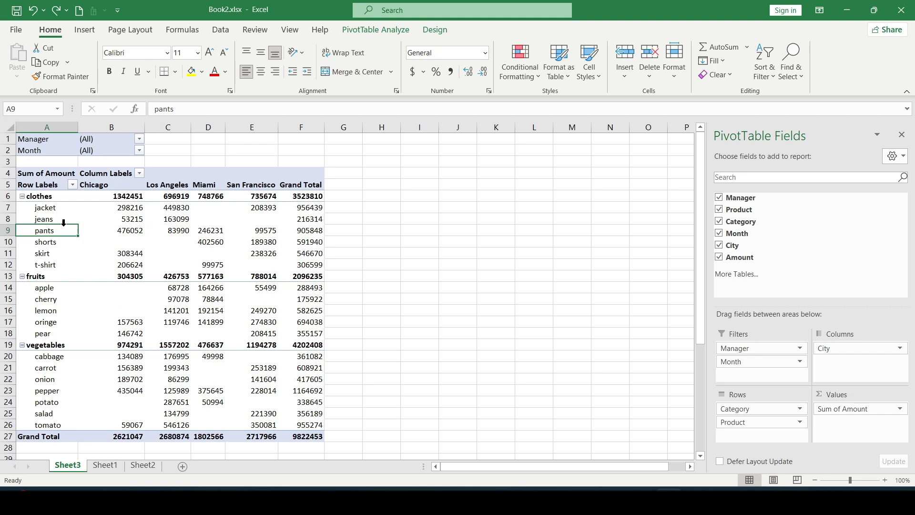
pyautogui.click(73, 184)
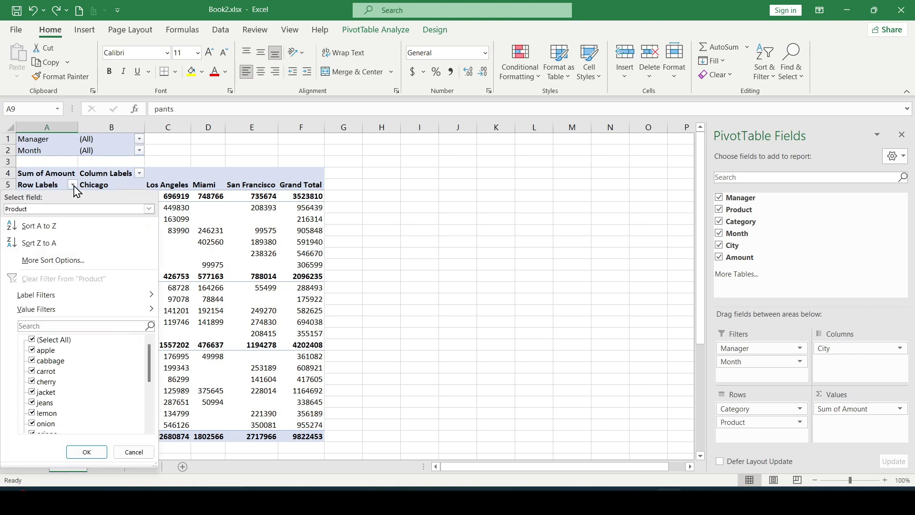
pyautogui.click(48, 211)
pyautogui.click(33, 220)
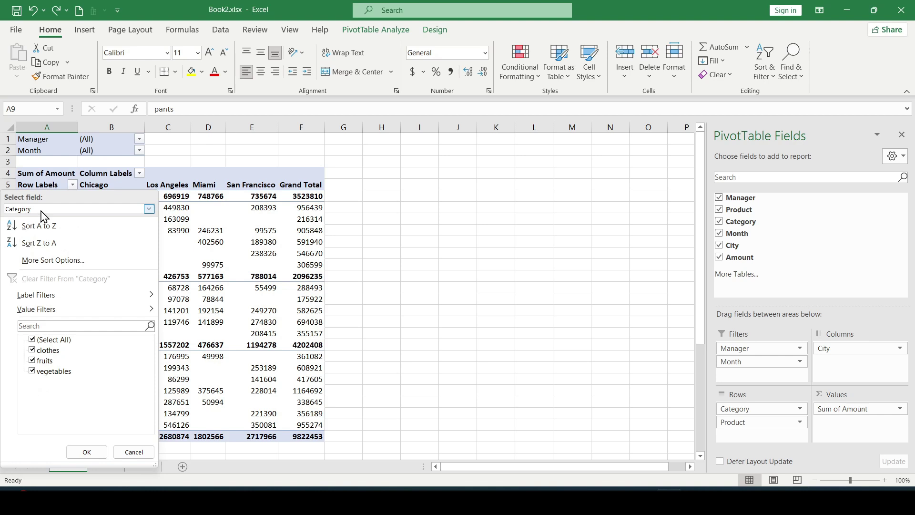
pyautogui.click(41, 210)
pyautogui.click(30, 232)
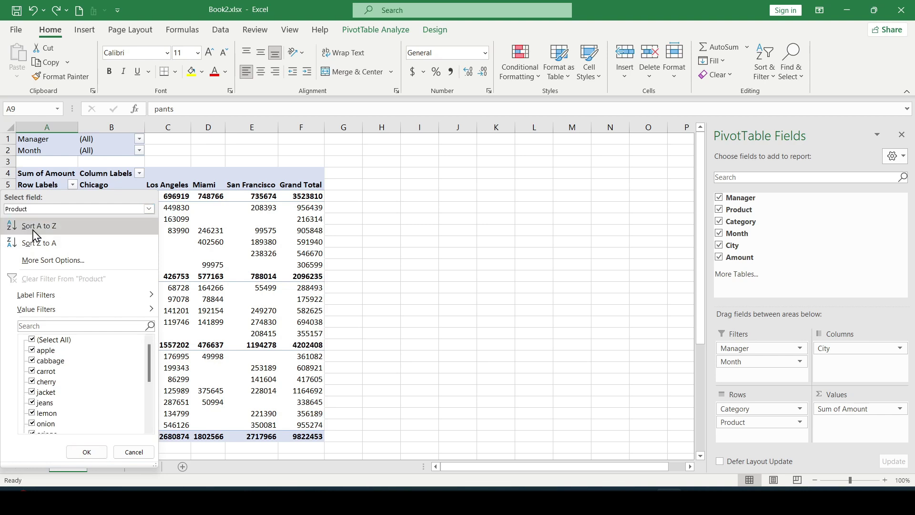
pyautogui.click(32, 340)
pyautogui.click(33, 361)
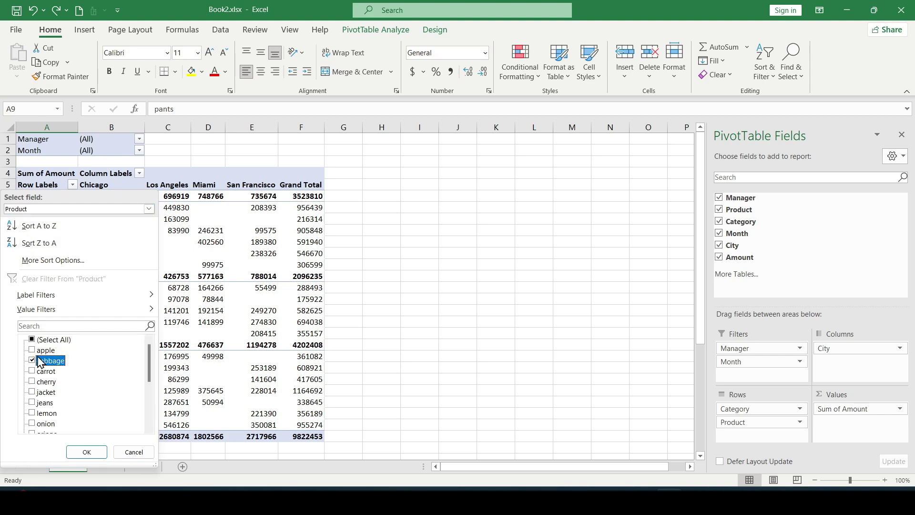
pyautogui.click(87, 452)
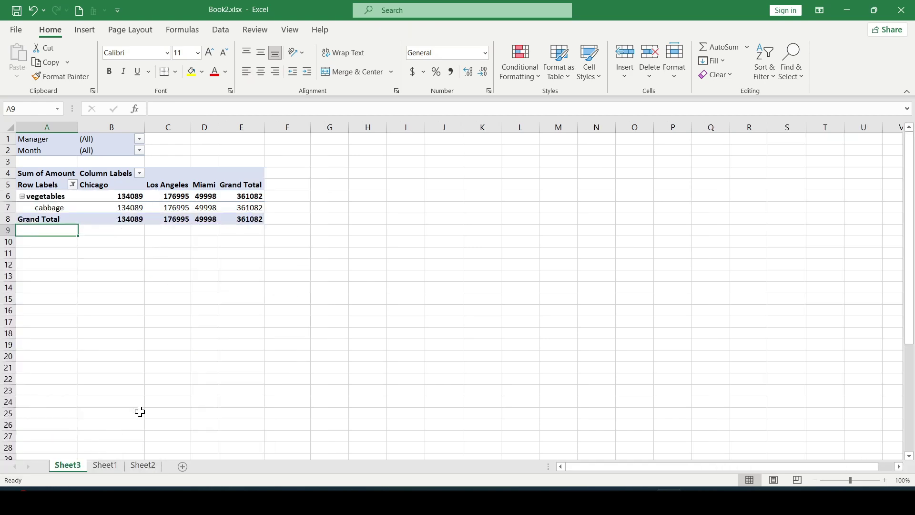
pyautogui.hotkey('ctrl', 'z')
pyautogui.click(72, 184)
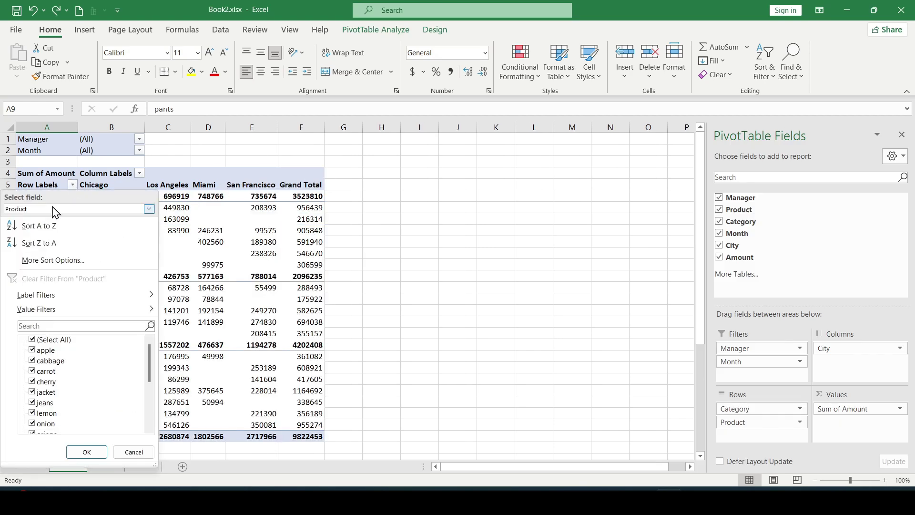
pyautogui.click(149, 209)
pyautogui.click(29, 219)
pyautogui.press('Escape')
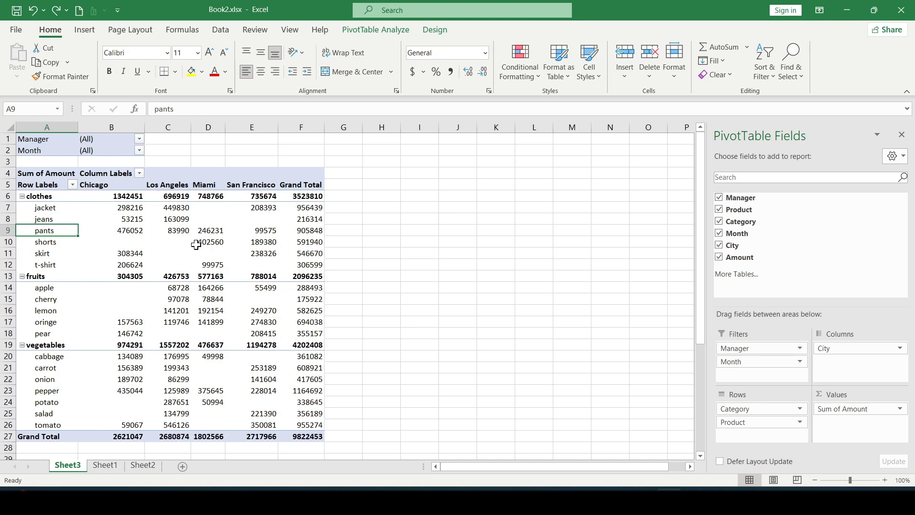
pyautogui.click(203, 243)
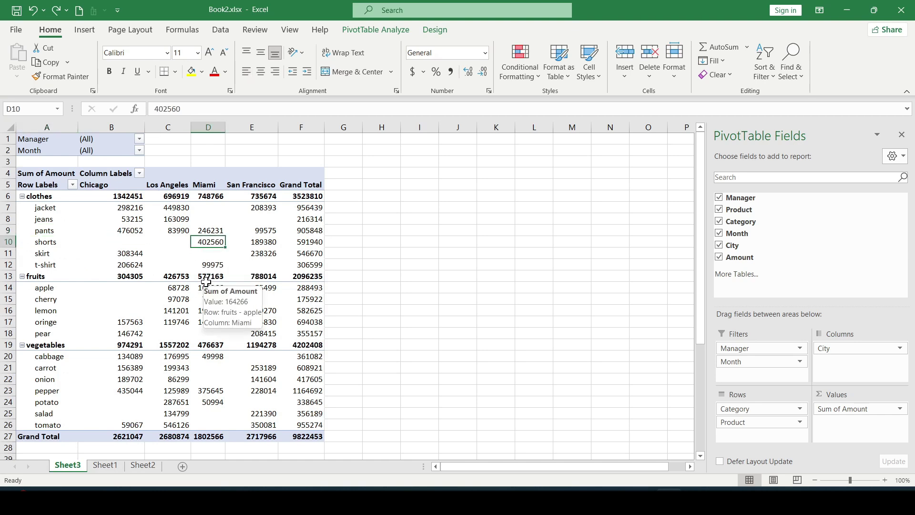
pyautogui.click(263, 253)
pyautogui.rightClick(263, 253)
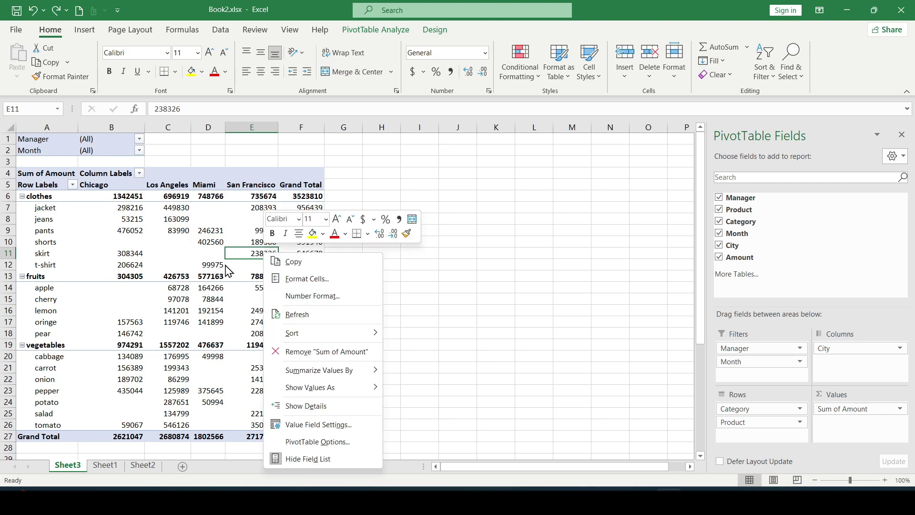
pyautogui.click(303, 297)
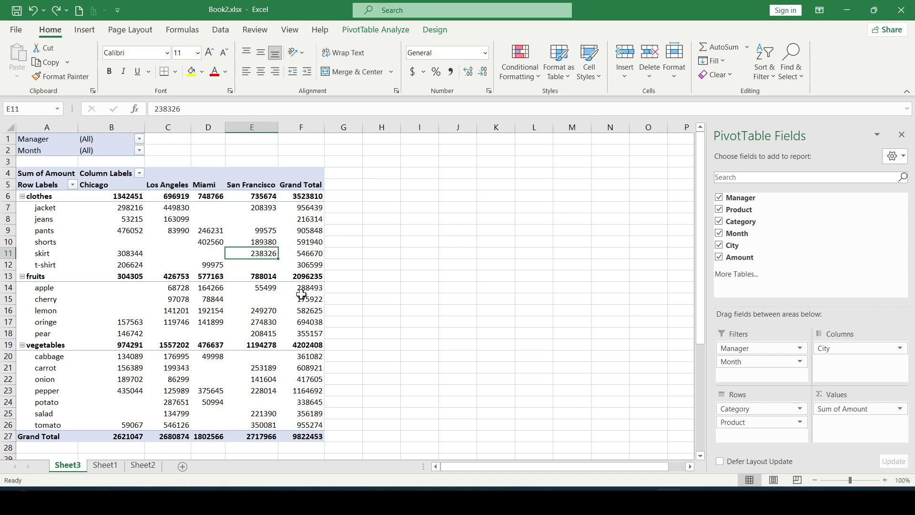
pyautogui.moveTo(271, 147); pyautogui.dragTo(464, 159)
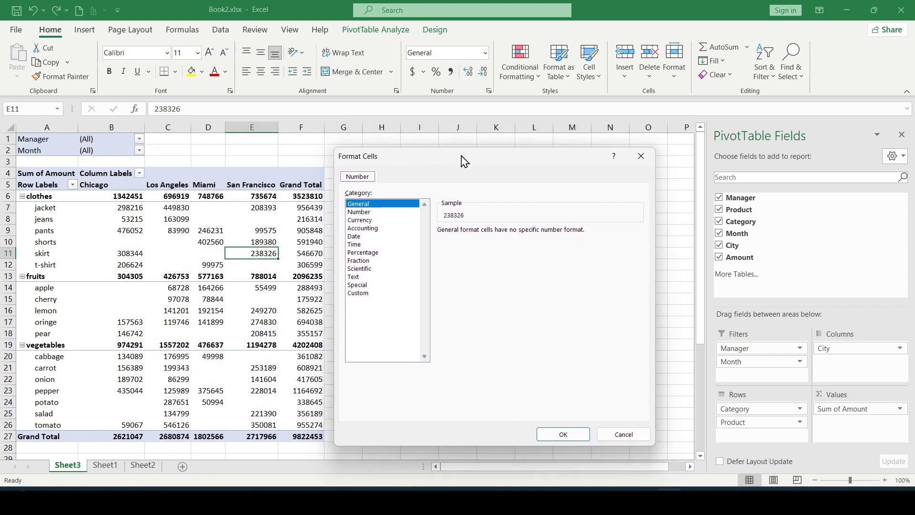
pyautogui.click(359, 213)
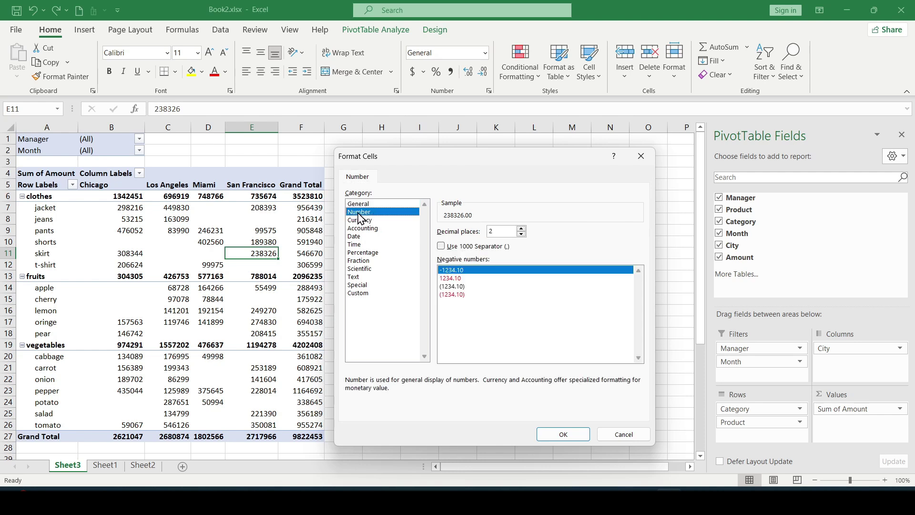
pyautogui.click(522, 234)
pyautogui.click(522, 234)
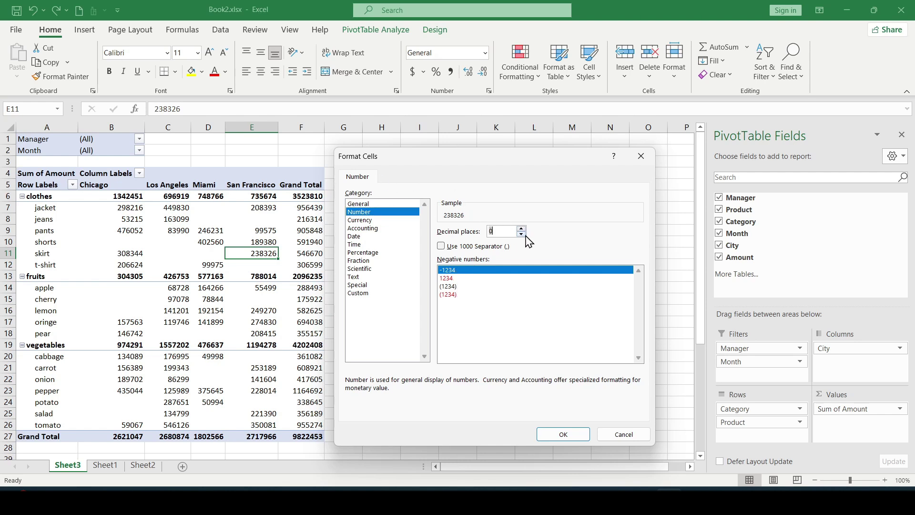
pyautogui.click(443, 246)
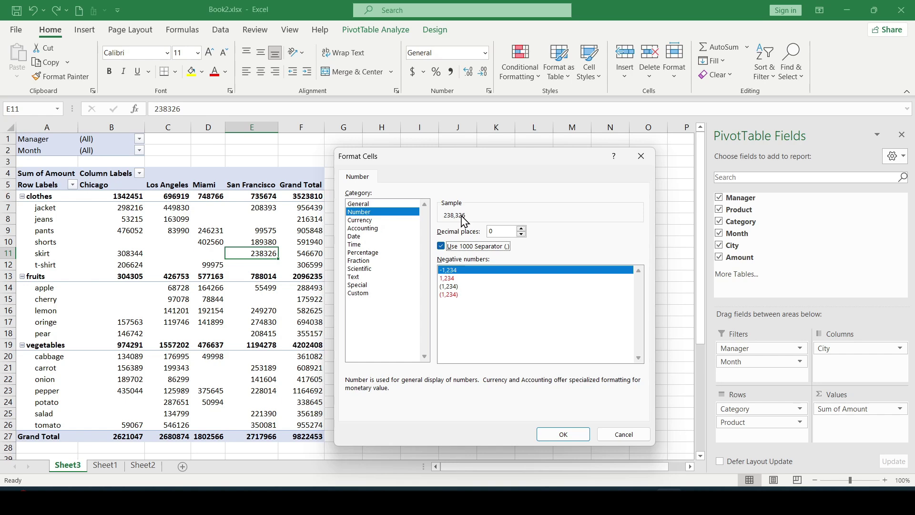
pyautogui.click(576, 435)
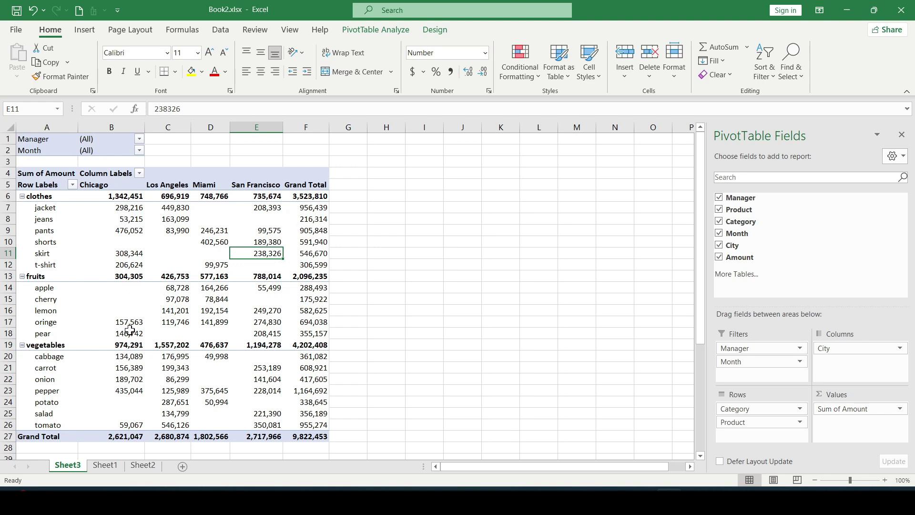
pyautogui.click(224, 274)
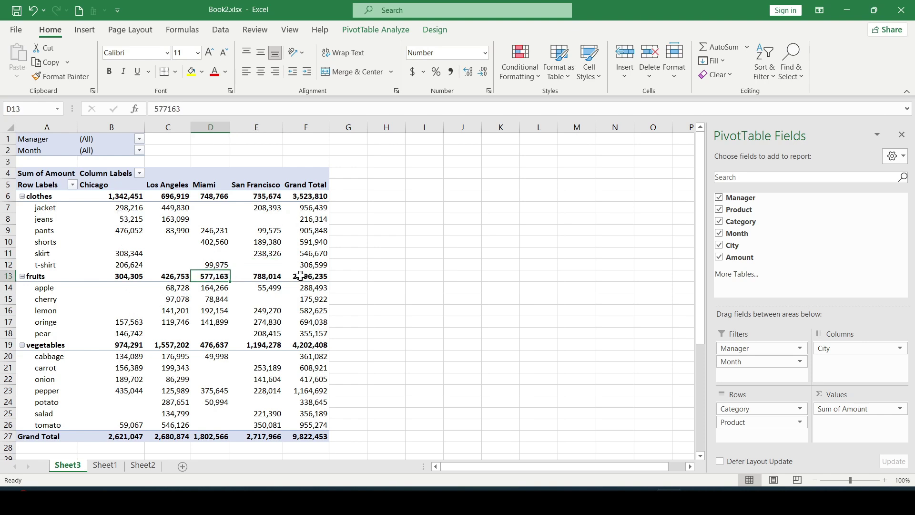
pyautogui.click(323, 275)
pyautogui.hotkey('ctrl', 'z')
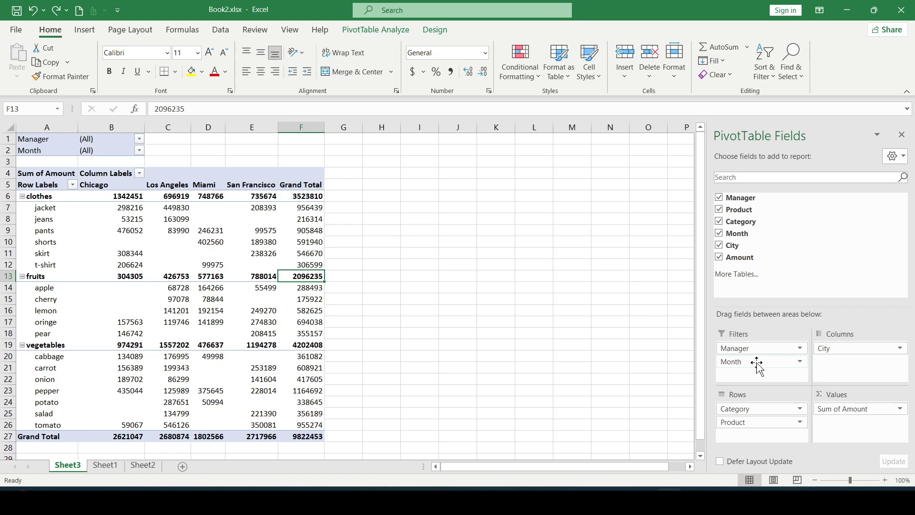
# - Move Month to the pivot columns, then check the month headers and the City filter list
pyautogui.moveTo(757, 362)
pyautogui.mouseDown()
pyautogui.moveTo(853, 350)
pyautogui.moveTo(852, 362)
pyautogui.moveTo(806, 352)
pyautogui.moveTo(768, 378)
pyautogui.moveTo(752, 364)
pyautogui.mouseUp()
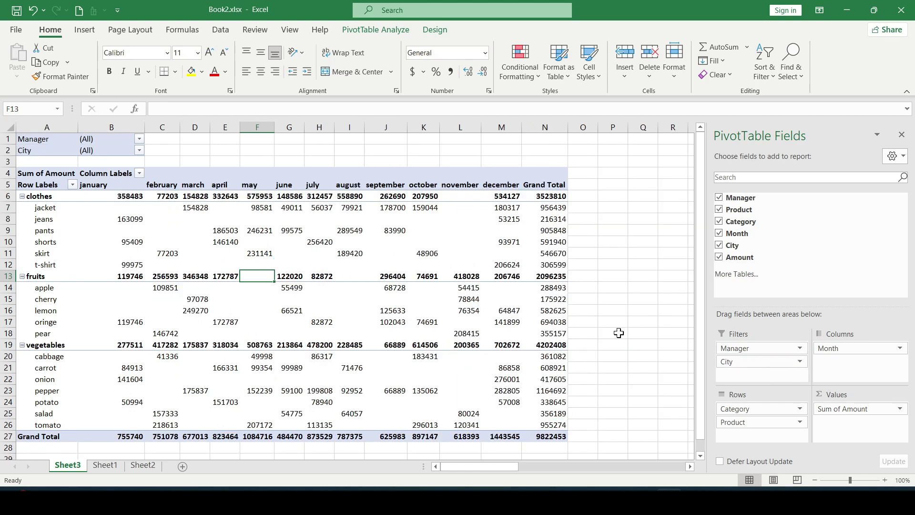
pyautogui.click(222, 184)
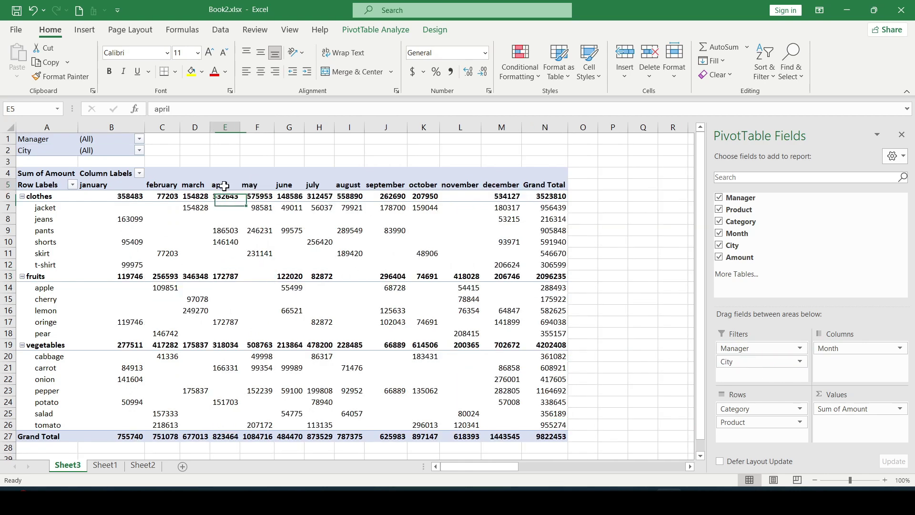
pyautogui.click(251, 184)
pyautogui.click(290, 185)
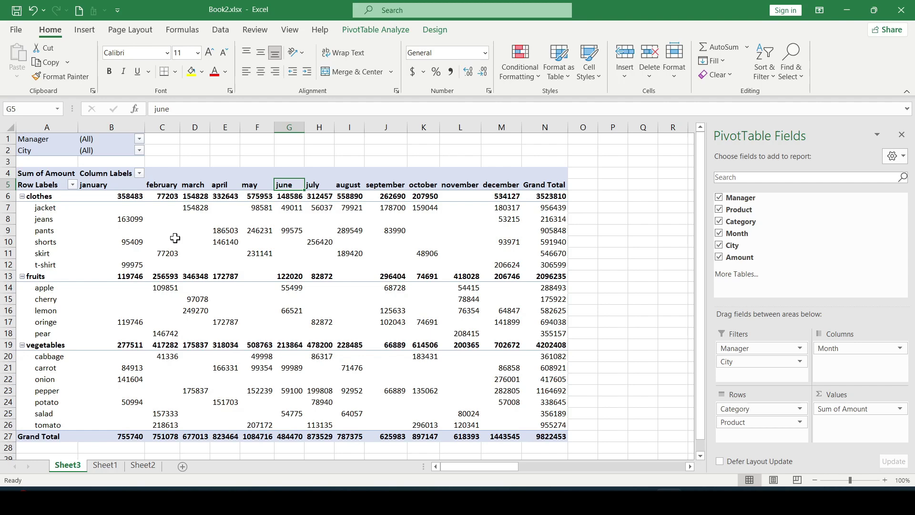
pyautogui.click(139, 151)
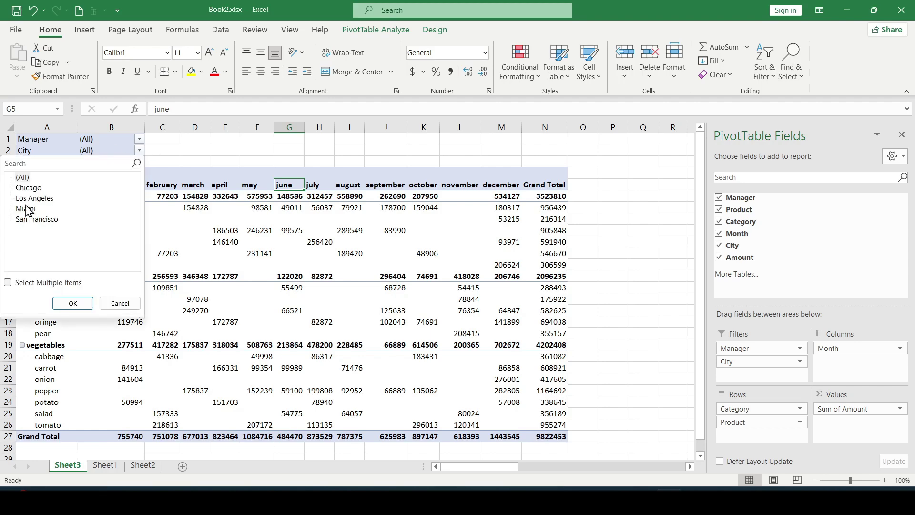
pyautogui.click(323, 239)
pyautogui.click(323, 239)
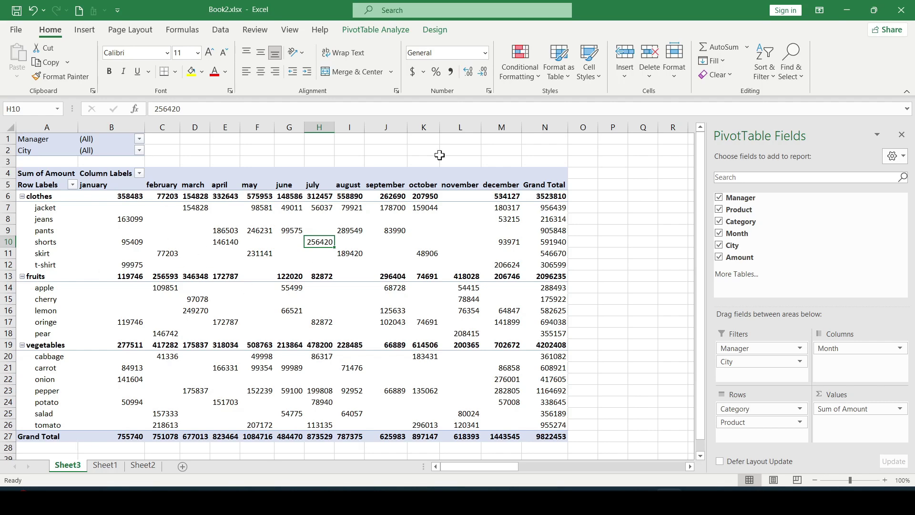
pyautogui.click(435, 30)
# - Hide subtotals and turn grand totals off for rows and columns, then undo the layout changes
pyautogui.click(24, 76)
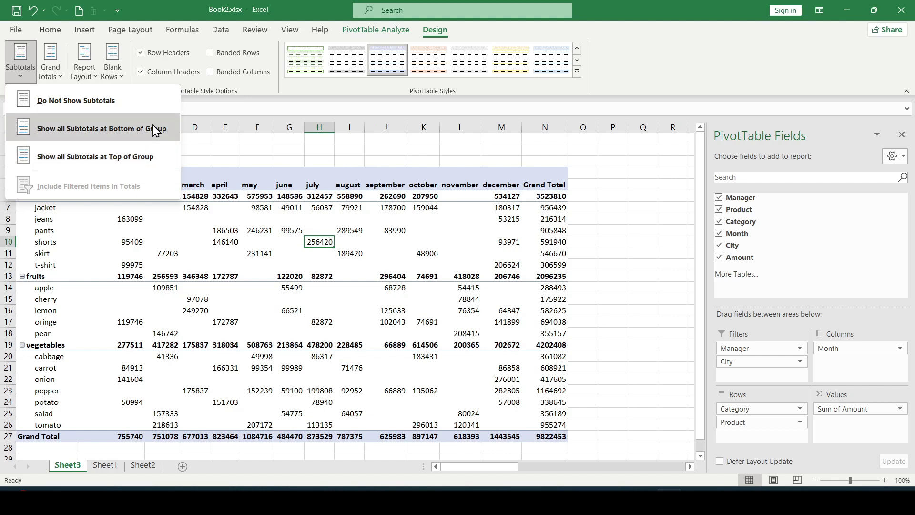
pyautogui.click(70, 101)
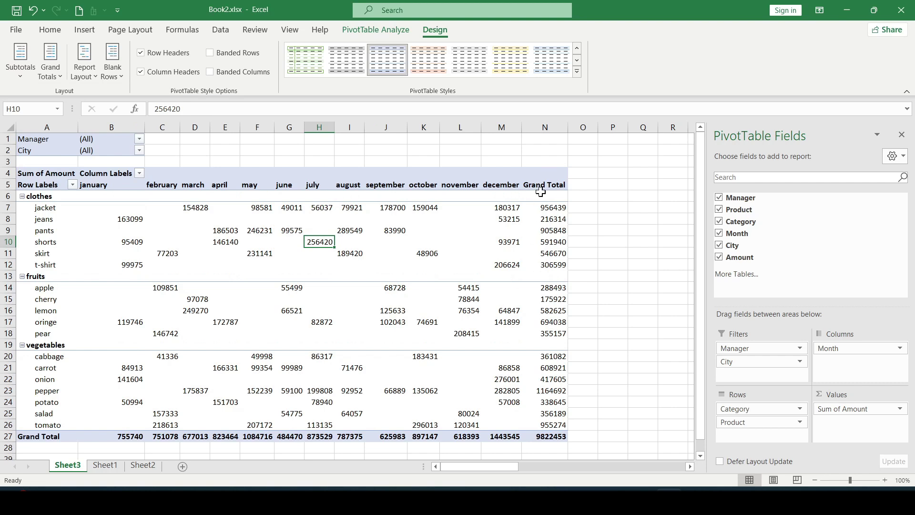
pyautogui.click(53, 78)
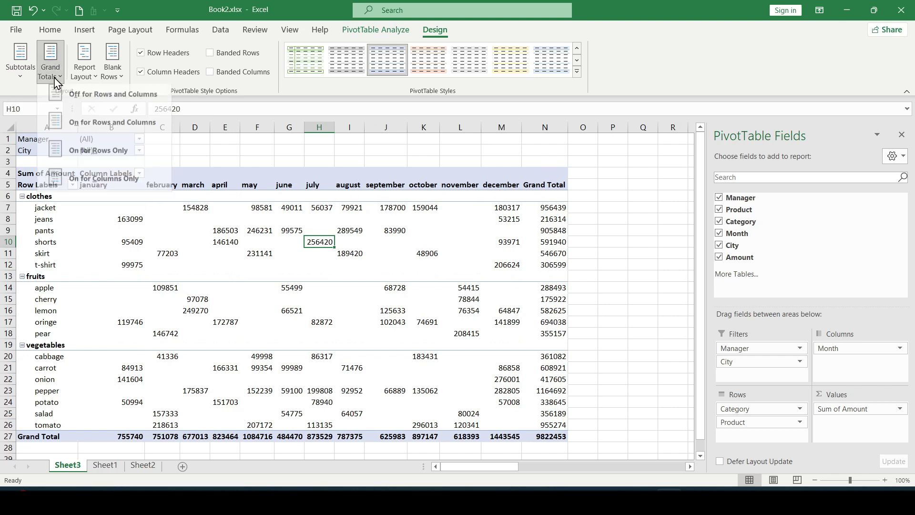
pyautogui.click(60, 99)
pyautogui.click(457, 287)
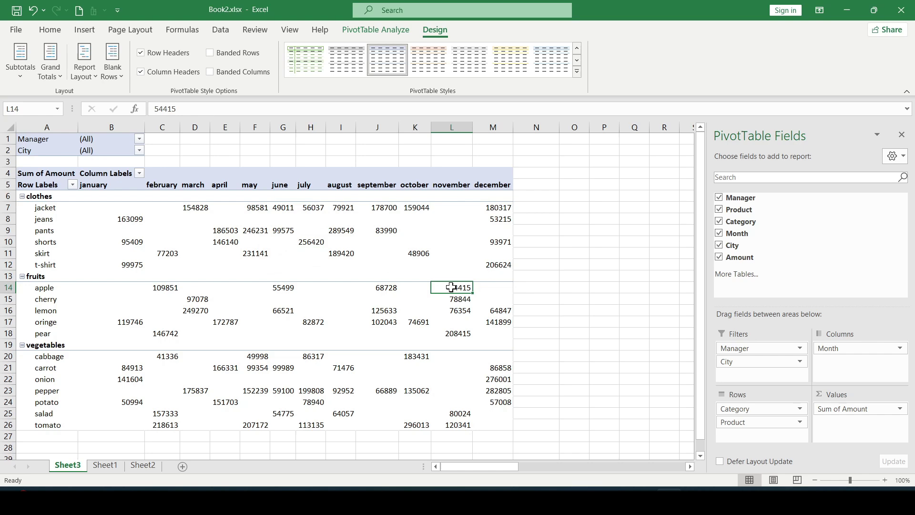
pyautogui.hotkey('ctrl', 'z')
pyautogui.hotkey('ctrl', 'z')
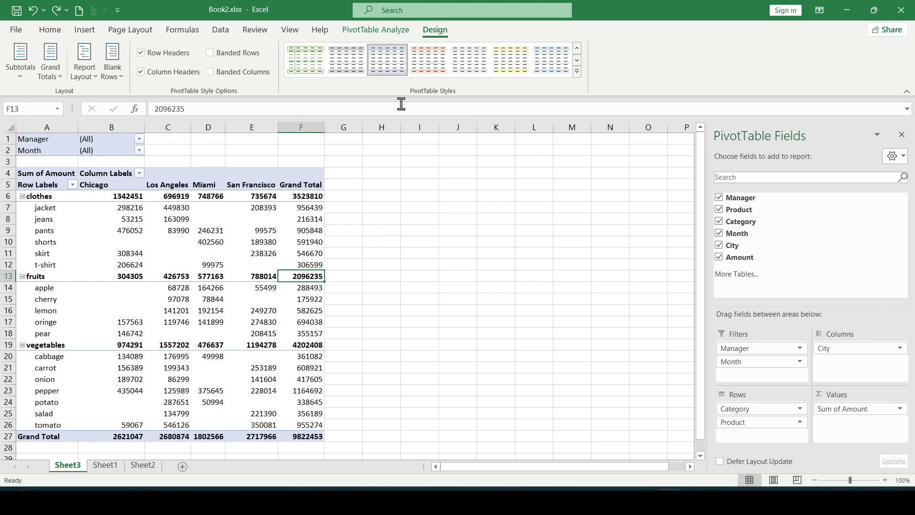
# - Apply Light Green Pivot Style Medium 7 from the PivotTable Styles gallery
pyautogui.click(577, 72)
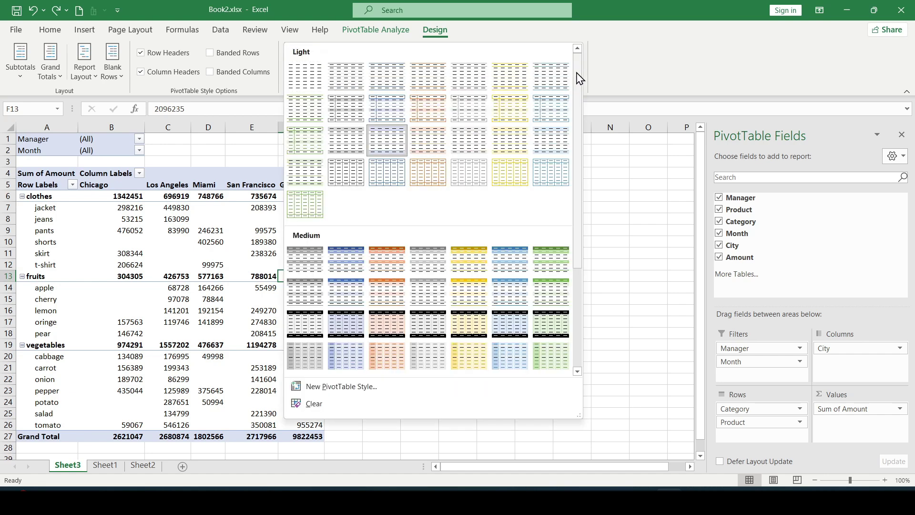
pyautogui.scroll(-3, 342, 285)
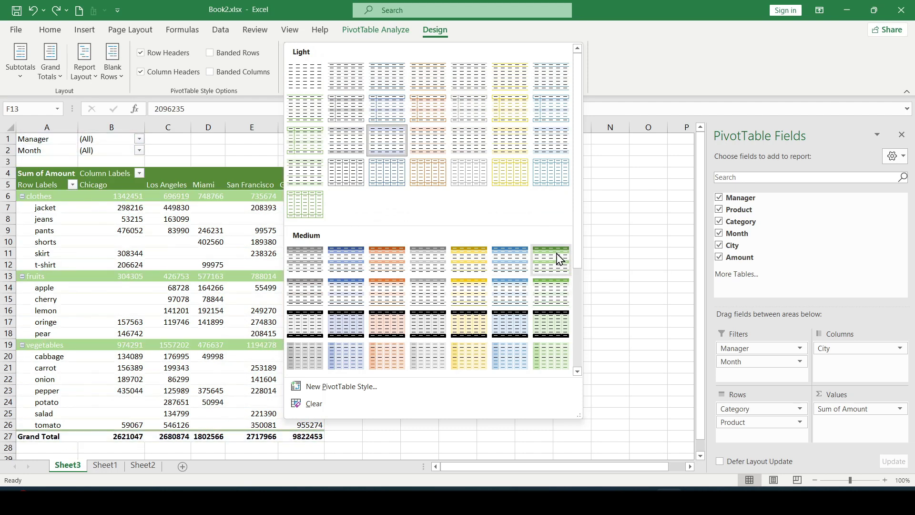
pyautogui.click(551, 258)
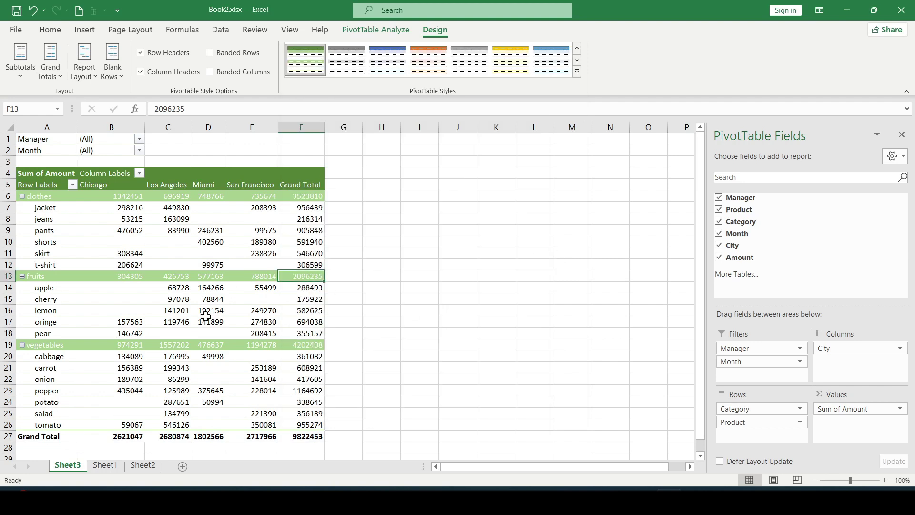
# - Select C8:E11 and apply Orange solid-fill data bars through Conditional Formatting
pyautogui.click(215, 240)
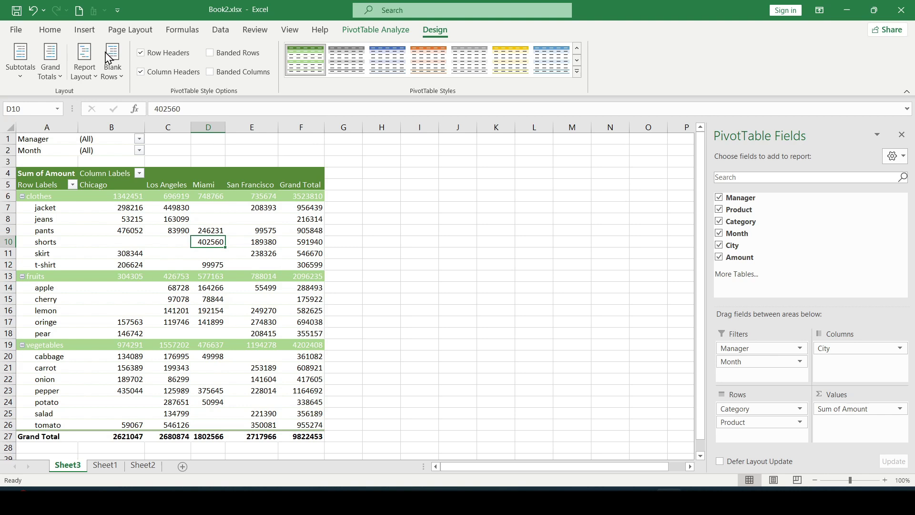
pyautogui.click(176, 232)
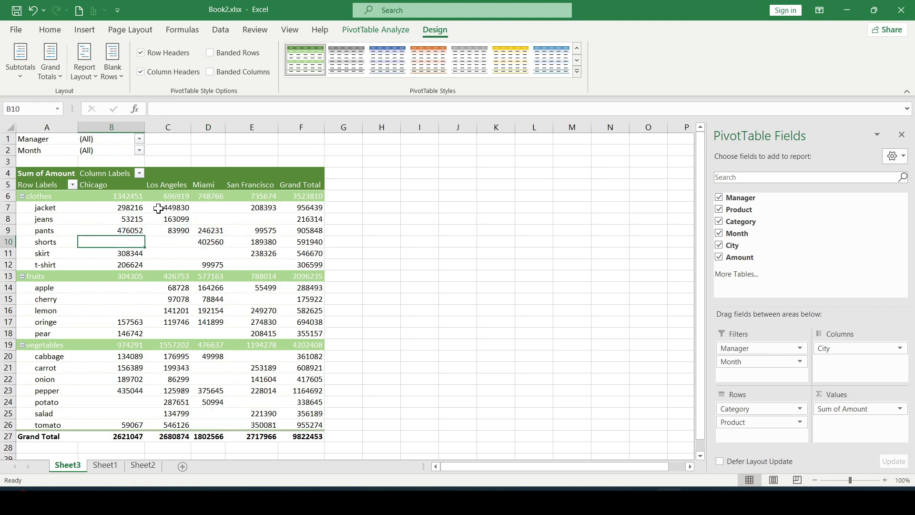
pyautogui.click(206, 235)
pyautogui.click(214, 243)
pyautogui.moveTo(174, 219); pyautogui.dragTo(257, 254)
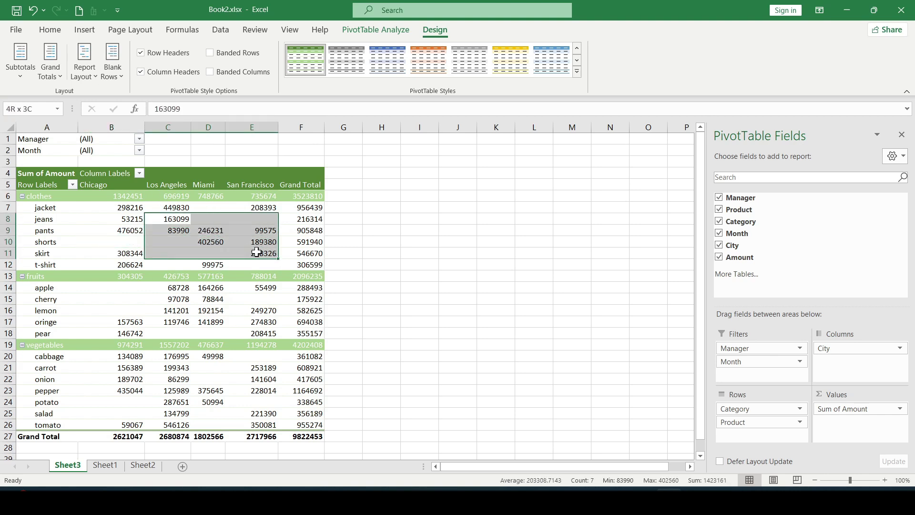
pyautogui.click(50, 29)
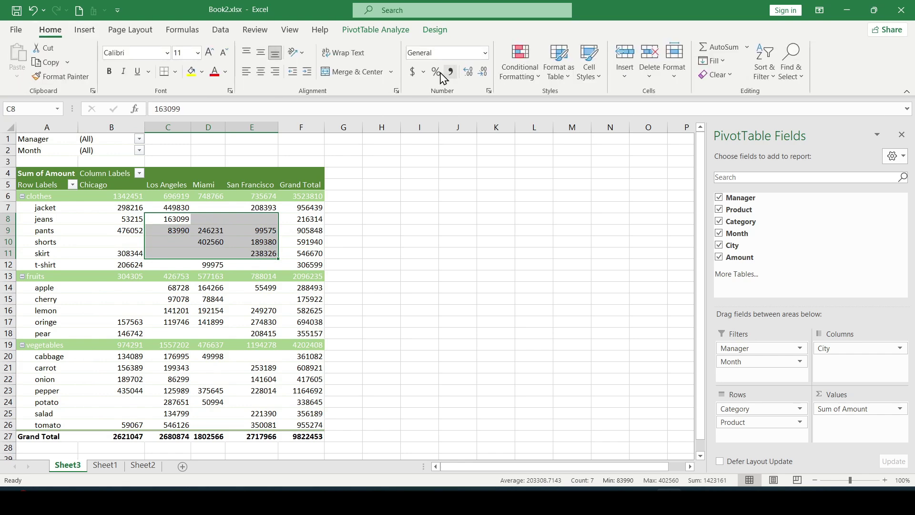
pyautogui.click(533, 79)
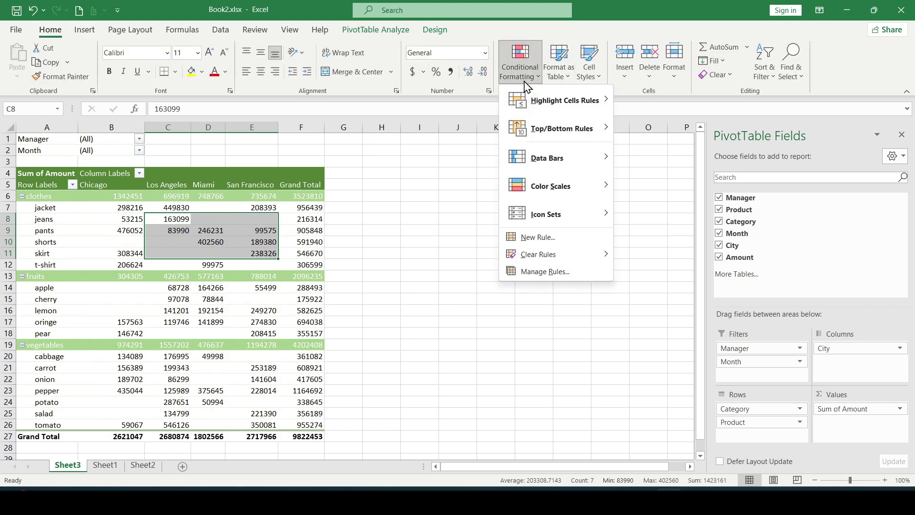
pyautogui.moveTo(572, 162)
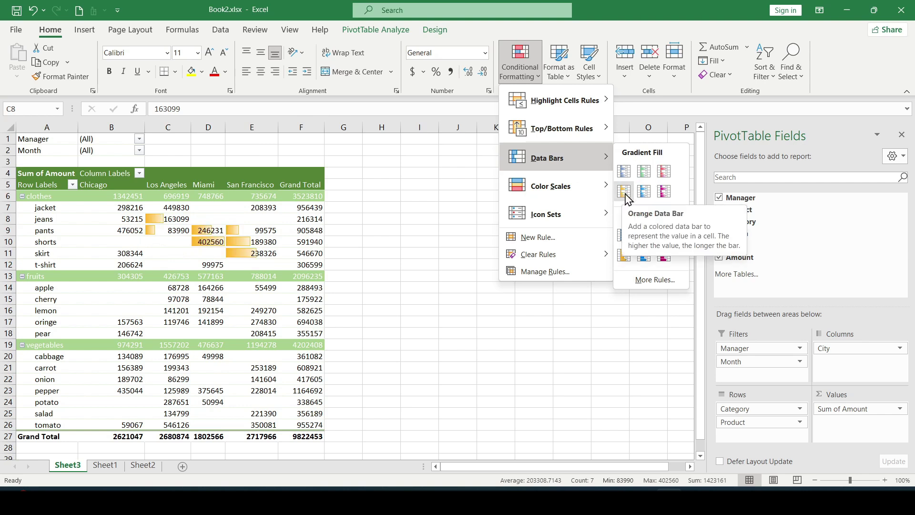
pyautogui.click(624, 257)
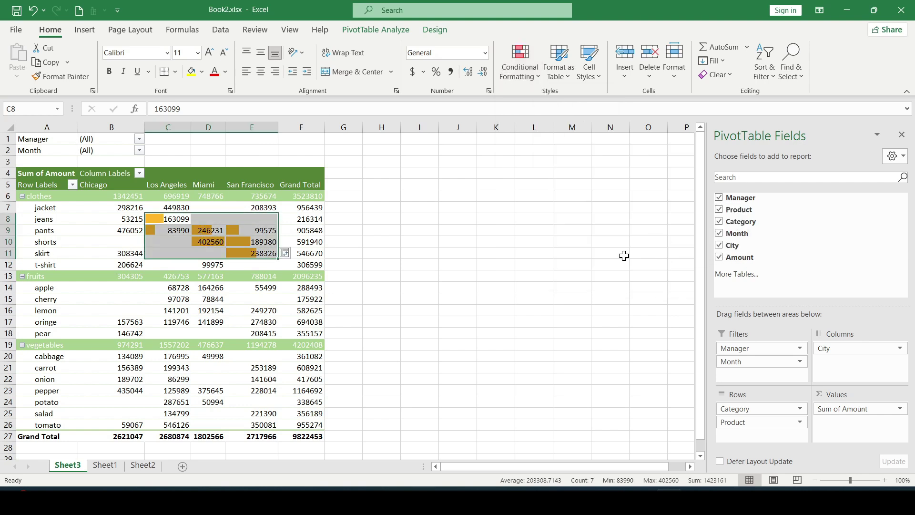
pyautogui.click(216, 232)
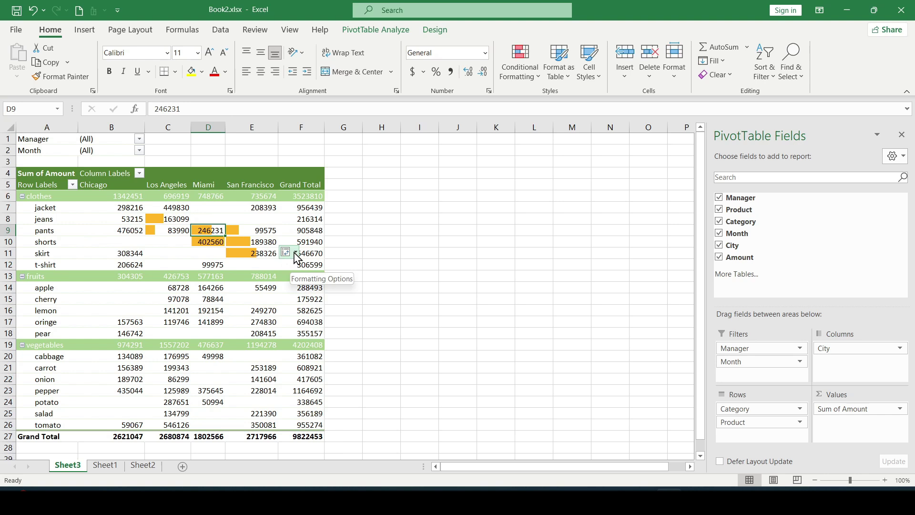
# - Apply the data bar rule to all Sum of Amount cells for Product and City, then check results
pyautogui.click(296, 253)
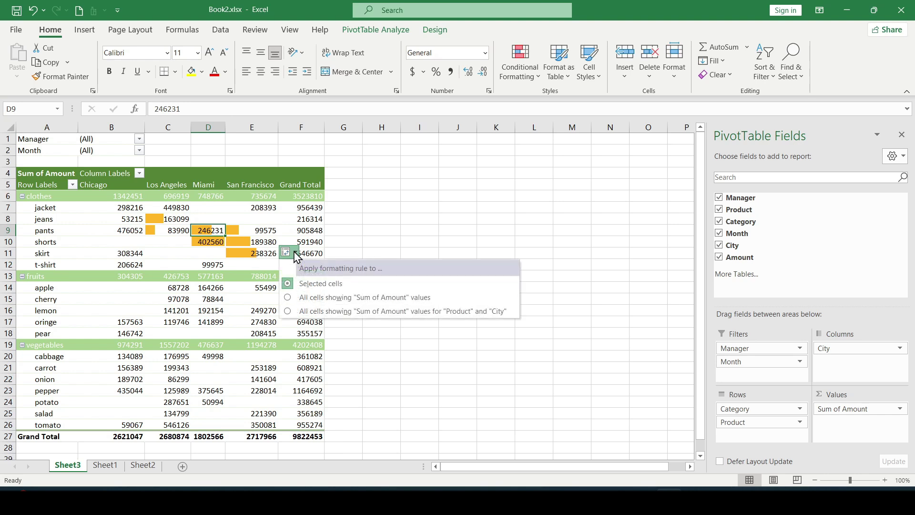
pyautogui.click(397, 312)
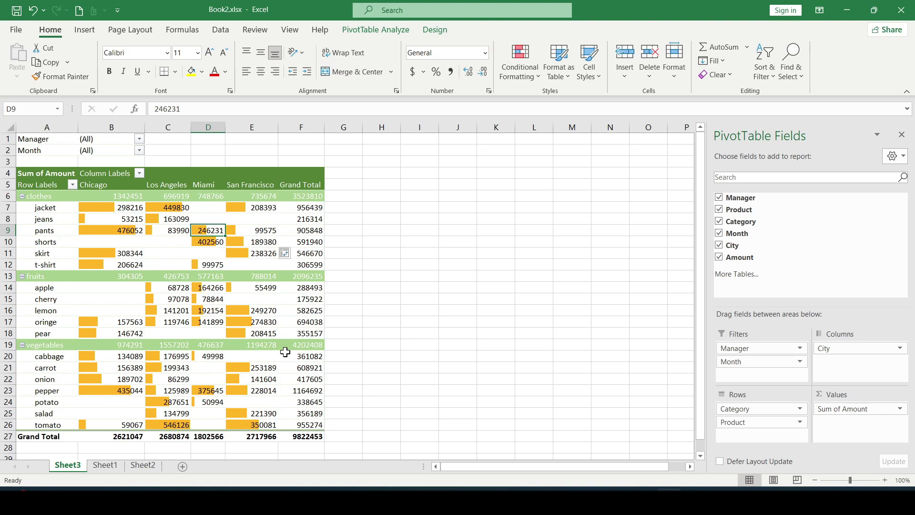
pyautogui.click(268, 401)
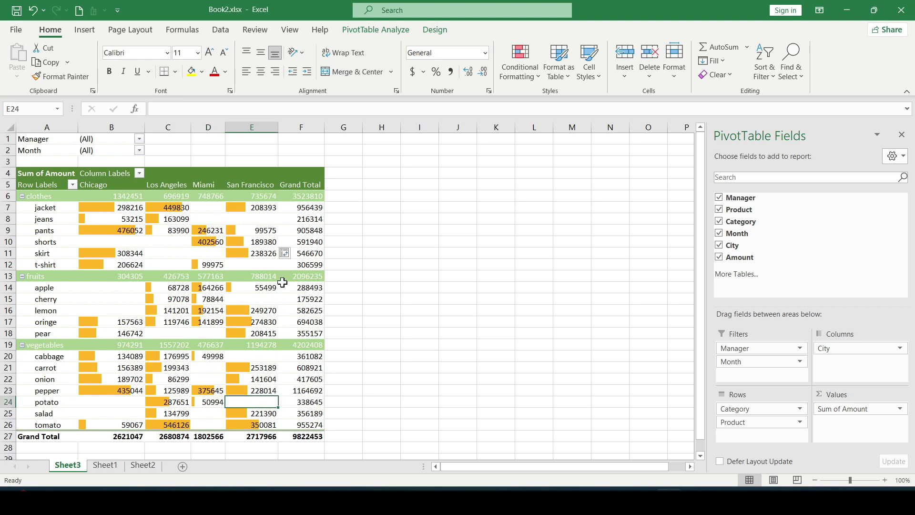
pyautogui.click(272, 218)
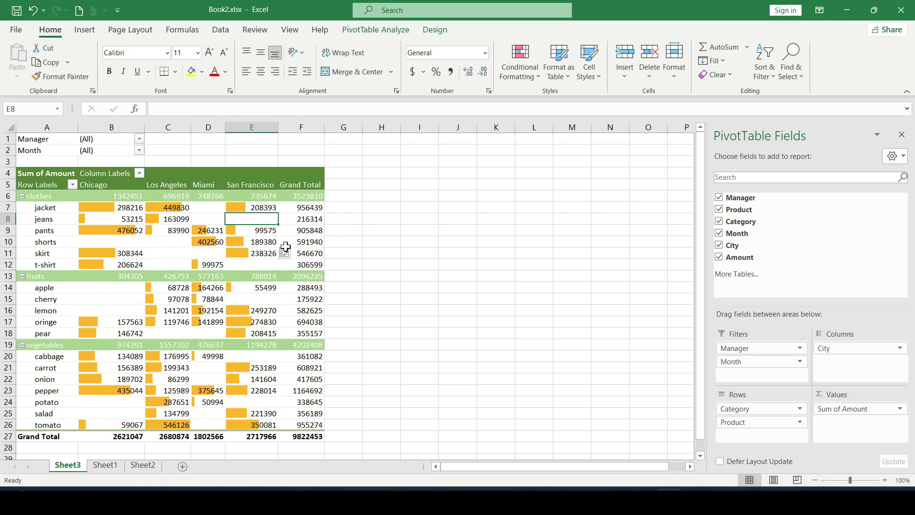
pyautogui.click(304, 221)
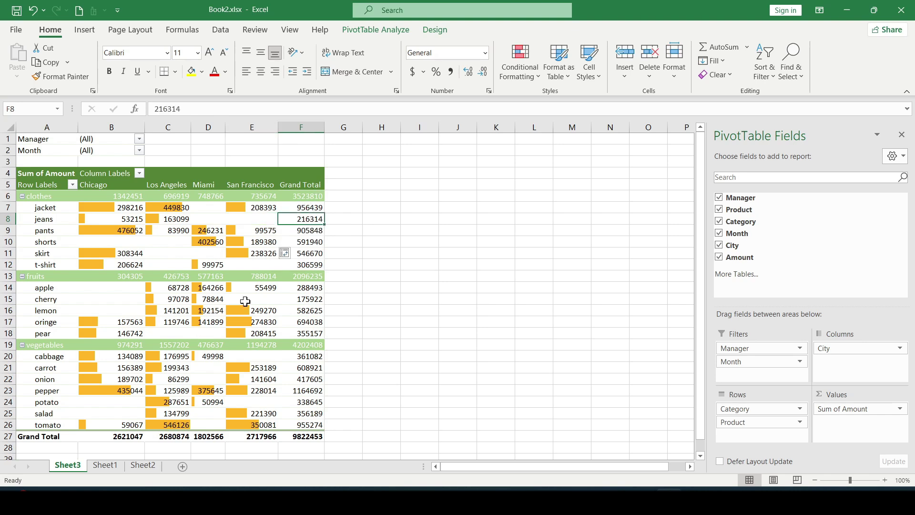
pyautogui.click(303, 318)
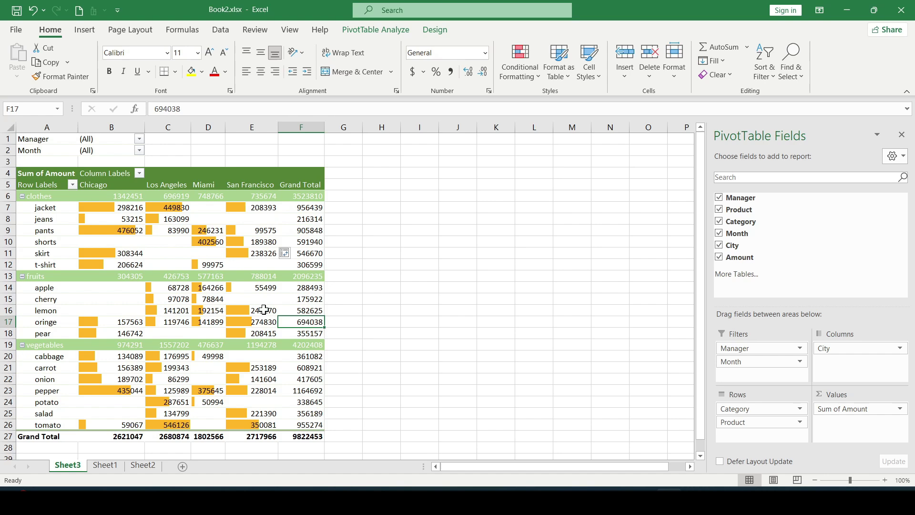
# - Copy the twelve New York sales rows B3:G14 on Sheet2
pyautogui.click(142, 465)
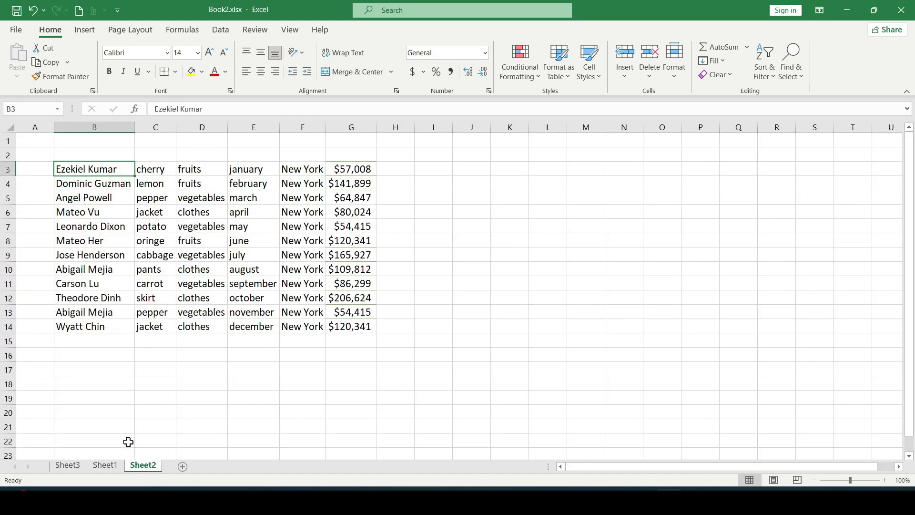
pyautogui.click(212, 184)
pyautogui.moveTo(315, 171); pyautogui.dragTo(305, 329)
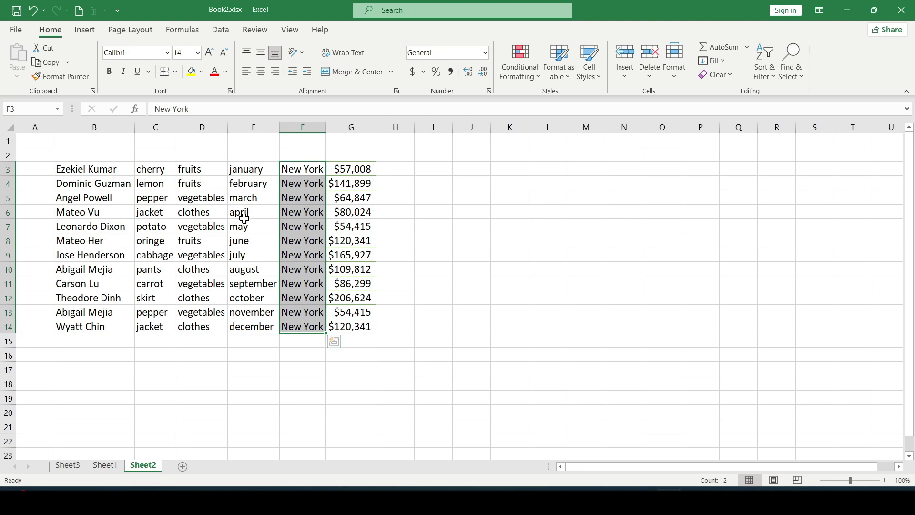
pyautogui.click(217, 225)
pyautogui.click(198, 252)
pyautogui.moveTo(107, 170); pyautogui.dragTo(355, 329)
pyautogui.rightClick(334, 328)
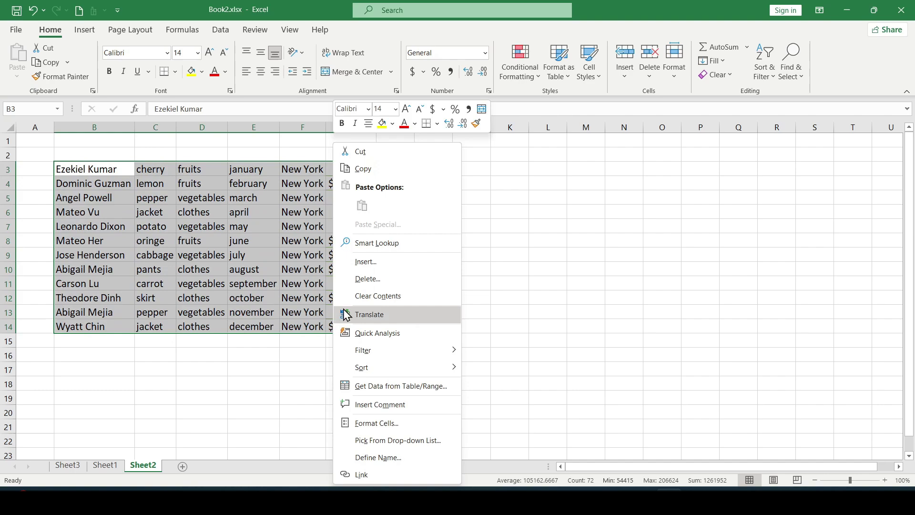
pyautogui.click(370, 167)
# - Paste them at B86 on Sheet1, extending the table through row 97, then return to Sheet3
pyautogui.click(105, 465)
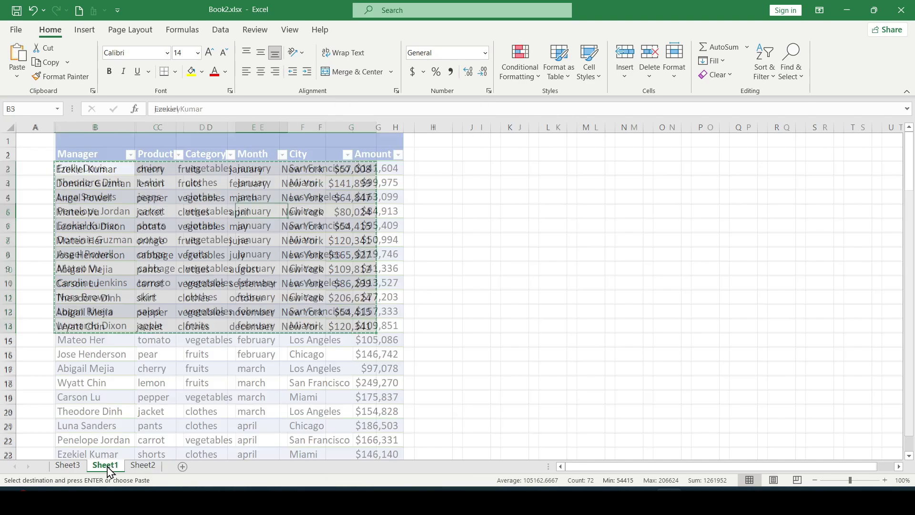
pyautogui.scroll(-20, 167, 238)
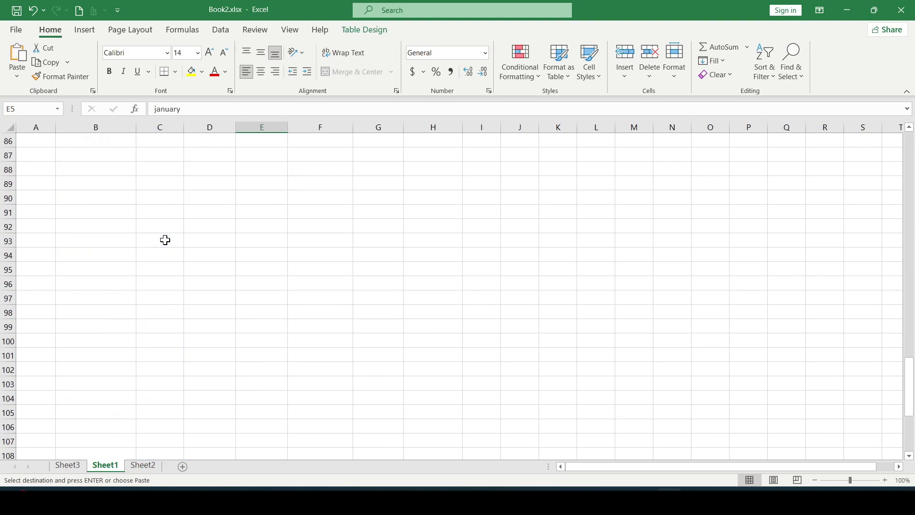
pyautogui.scroll(4, 164, 240)
pyautogui.click(100, 284)
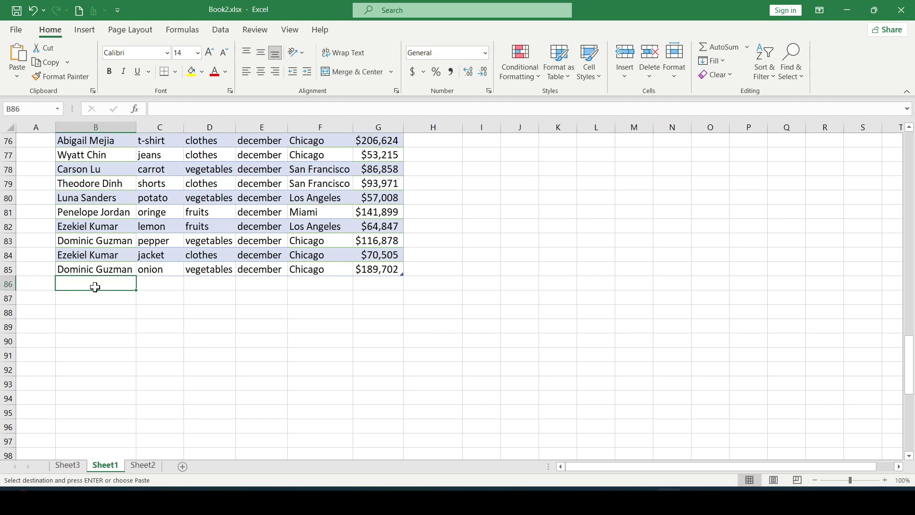
pyautogui.hotkey('ctrl', 'v')
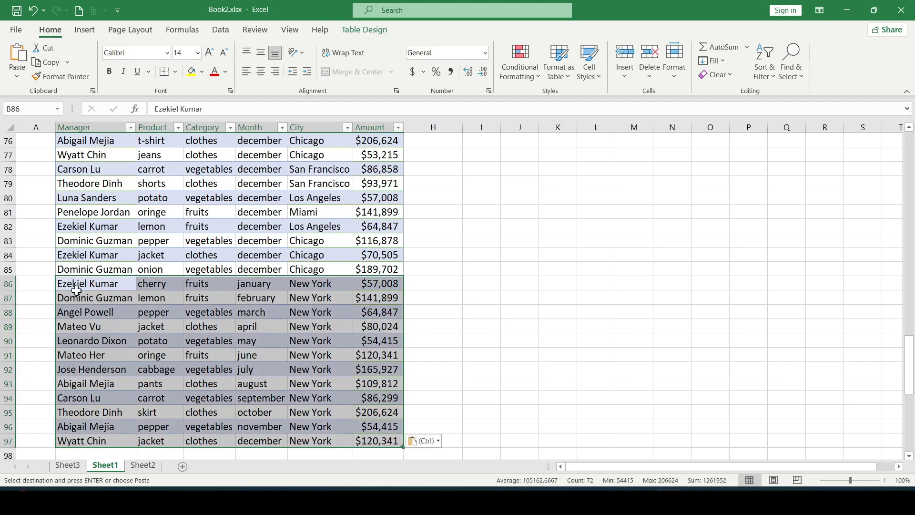
pyautogui.click(216, 294)
pyautogui.scroll(-2, 317, 292)
pyautogui.moveTo(307, 227); pyautogui.dragTo(309, 283)
pyautogui.moveTo(210, 340); pyautogui.dragTo(209, 355)
pyautogui.scroll(20, 214, 274)
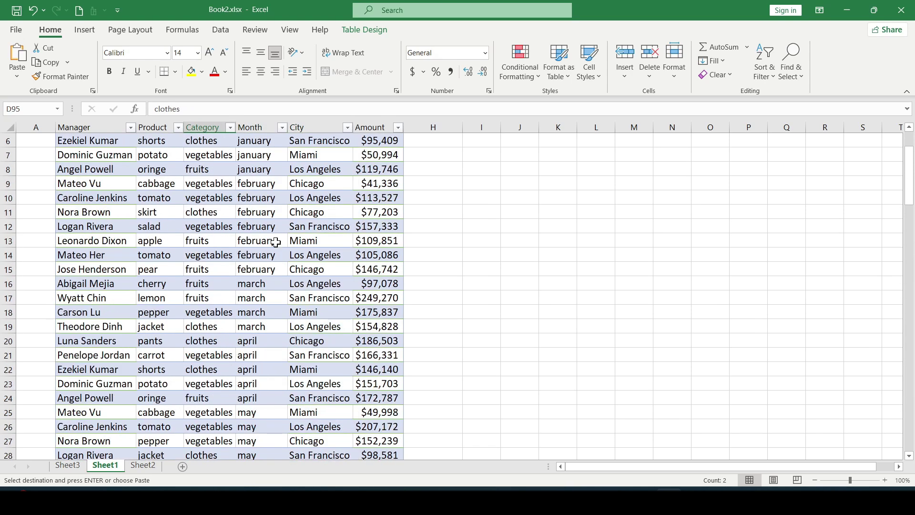
pyautogui.click(68, 466)
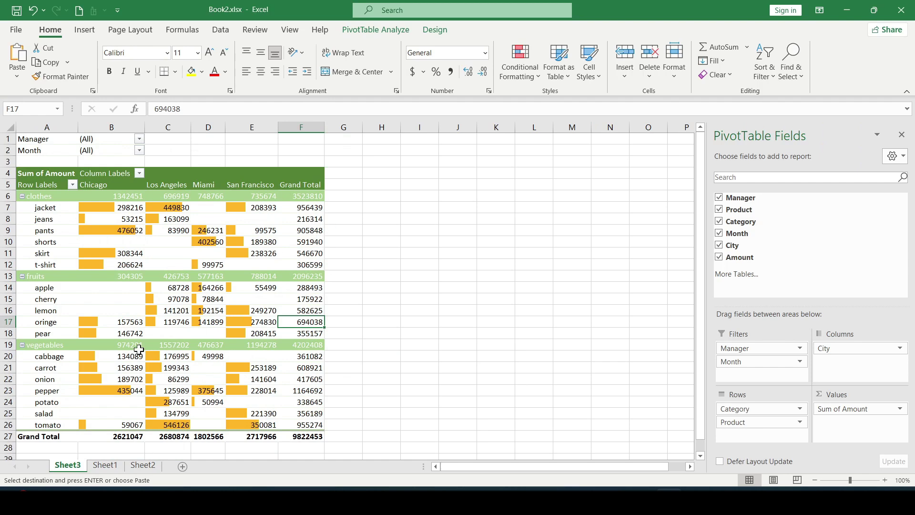
# - Refresh the PivotTable to add a New York column totalling 1261952, giving a grand total of 11084405
pyautogui.click(184, 228)
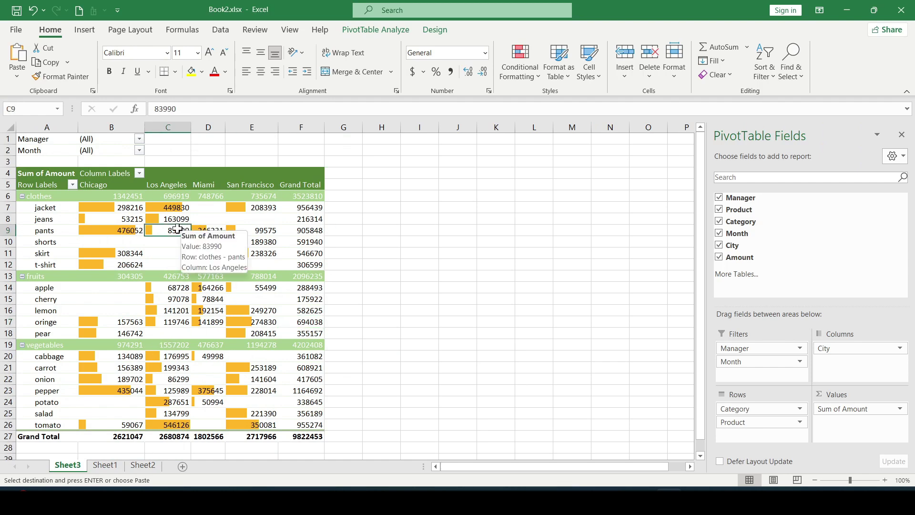
pyautogui.click(377, 29)
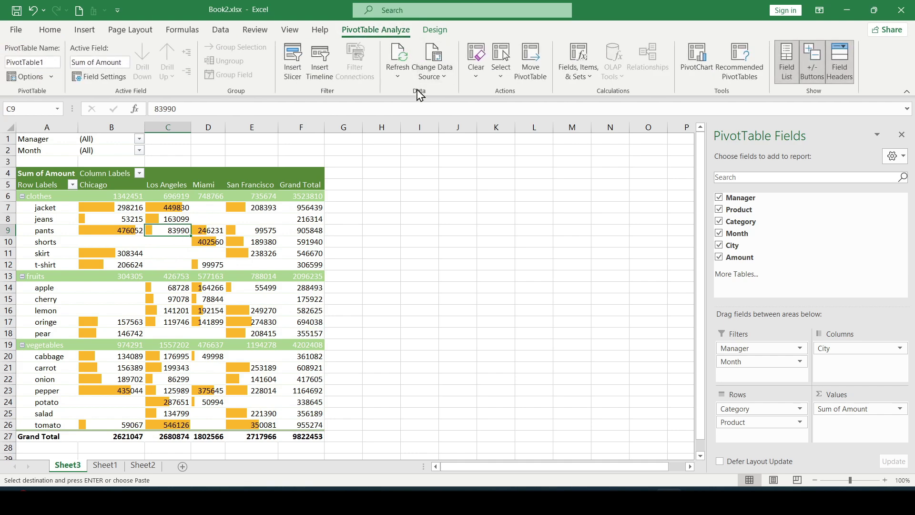
pyautogui.click(400, 58)
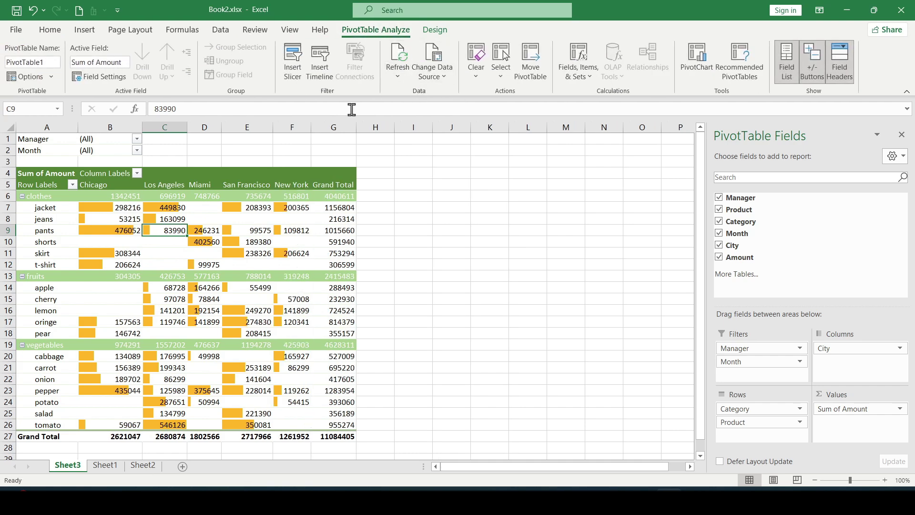
pyautogui.click(288, 185)
pyautogui.scroll(-2, 285, 229)
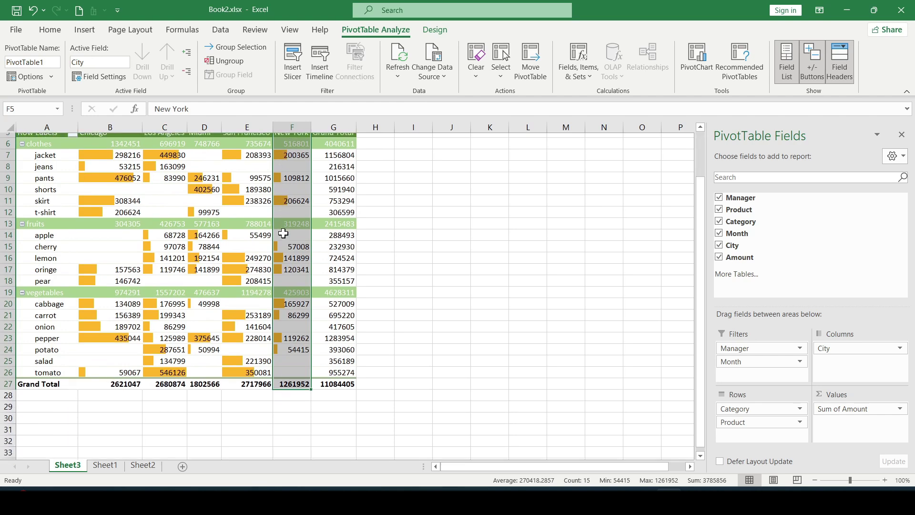
pyautogui.scroll(2, 282, 250)
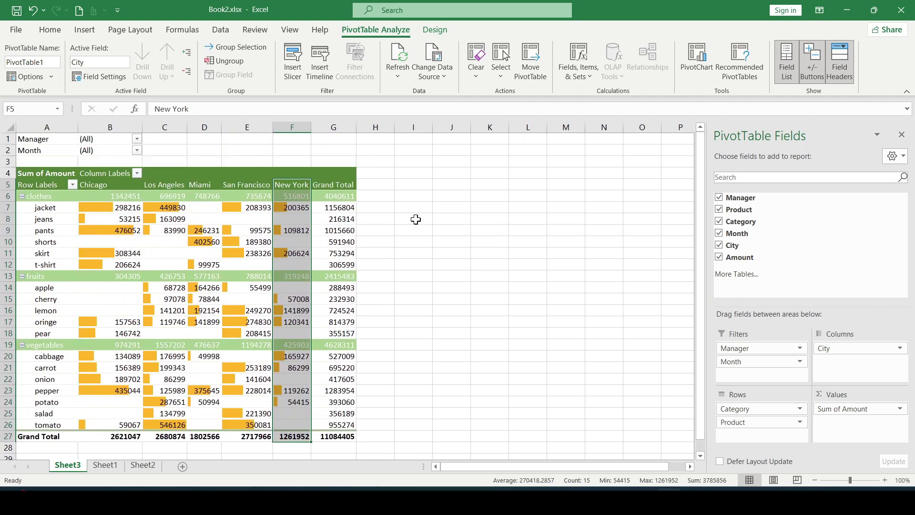